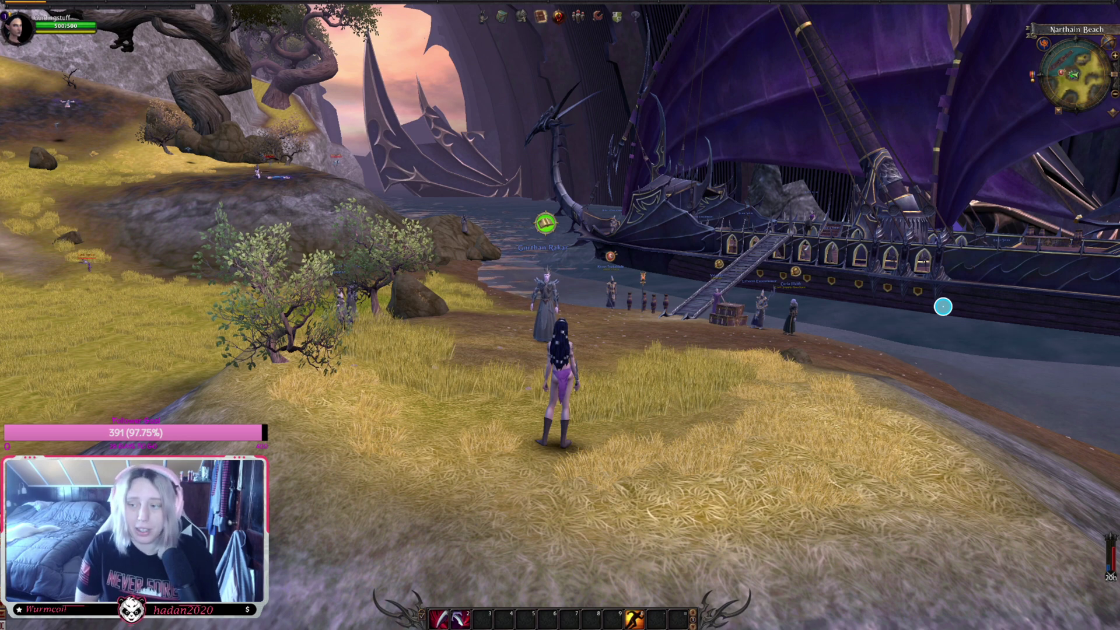
Bring up the Main Menu over the character standing on Narthain Beach.
{"action": "key", "text": "Escape"}
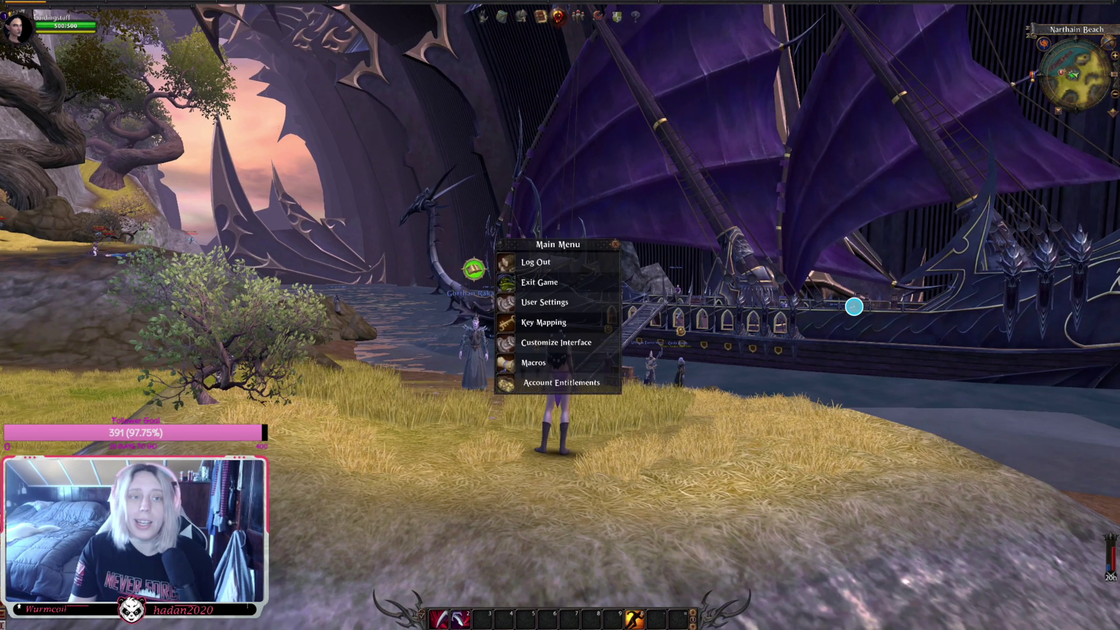
Start HUD editing through the Interface tab's Layout Editor in User Settings.
{"action": "left_click", "coordinate": [557, 298]}
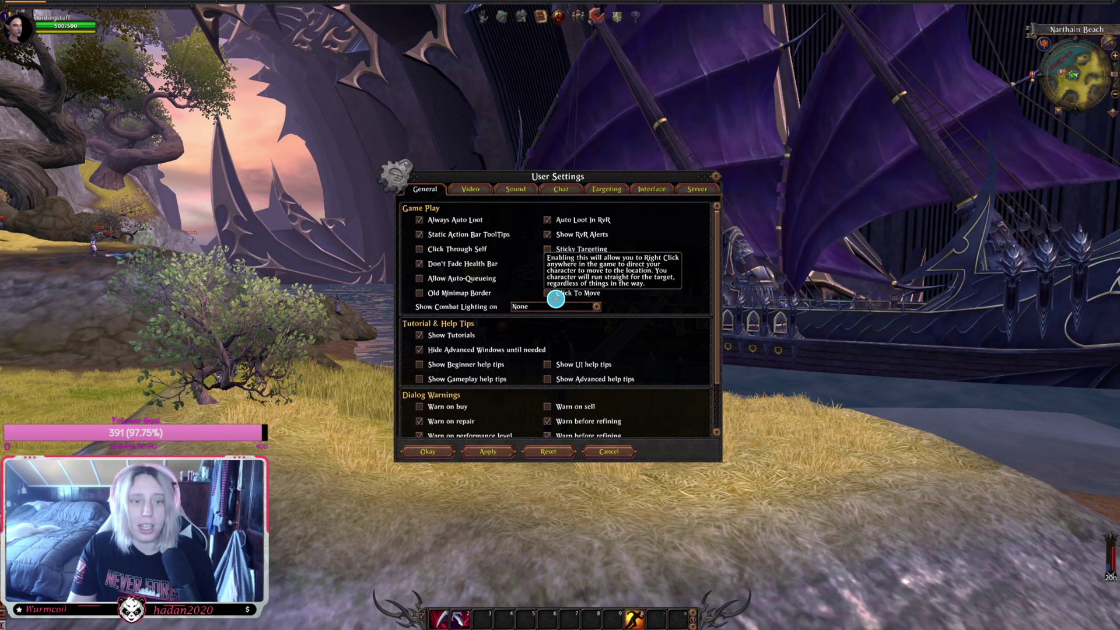
{"action": "left_click", "coordinate": [663, 191]}
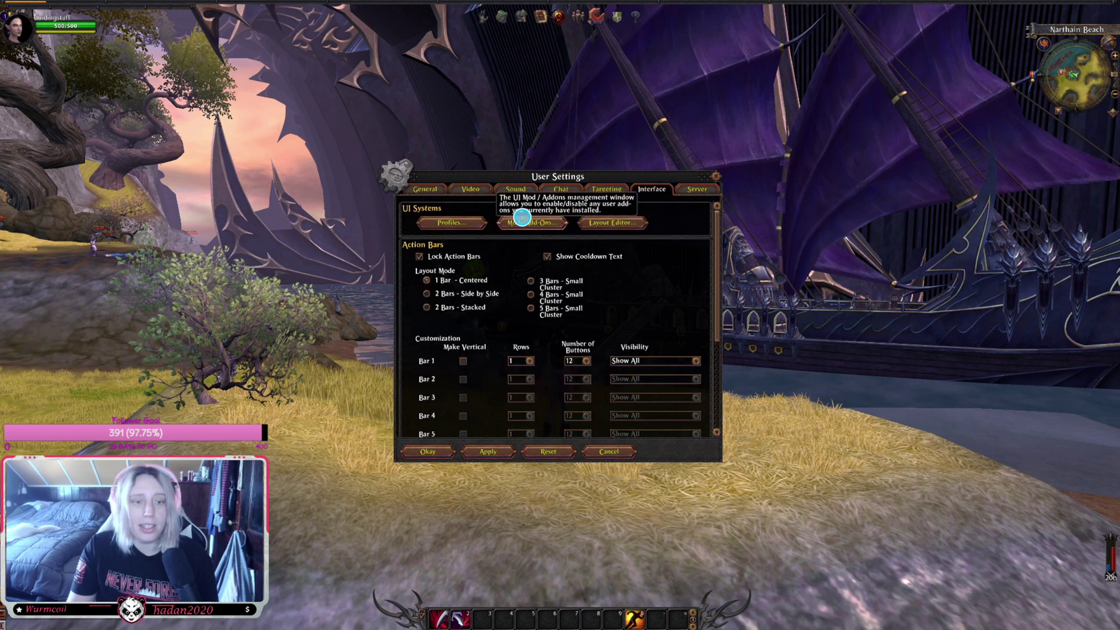
{"action": "left_click", "coordinate": [625, 227]}
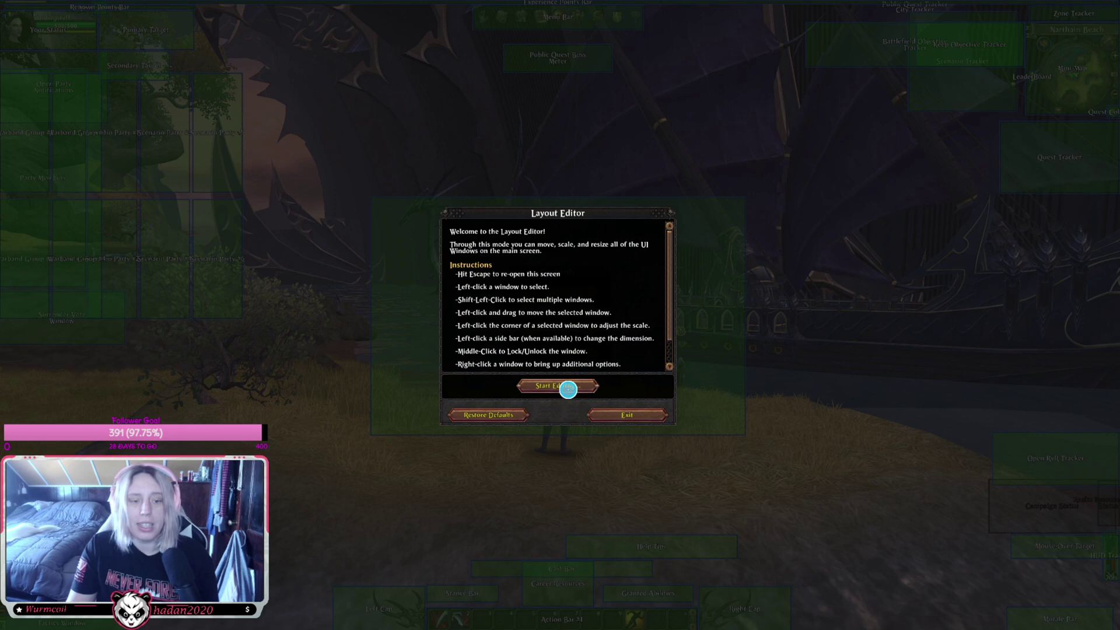
{"action": "left_click", "coordinate": [569, 387]}
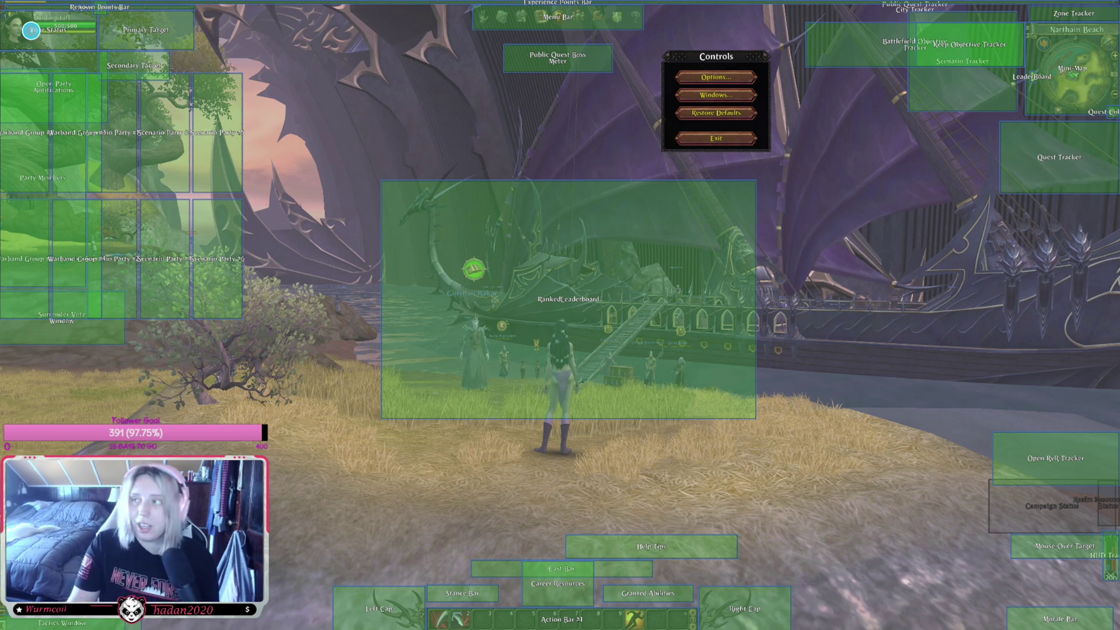
Place Your Status beside centre, with Primary and Secondary Target right of centre.
{"action": "left_click_drag", "start_coordinate": [27, 30], "coordinate": [438, 435]}
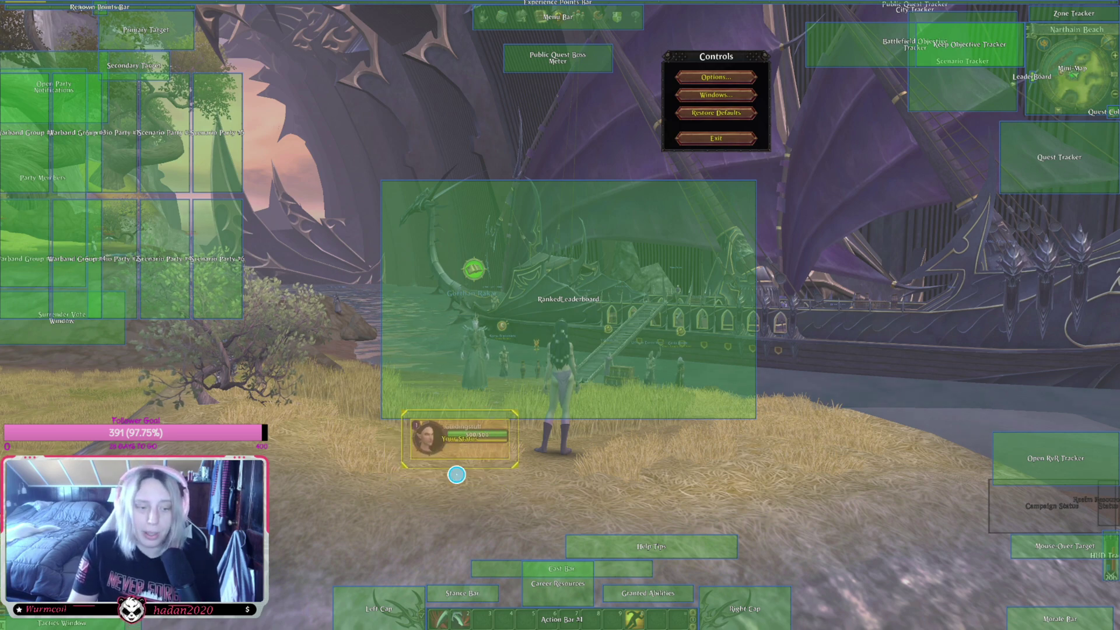
{"action": "left_click_drag", "start_coordinate": [432, 468], "coordinate": [464, 328]}
{"action": "left_click_drag", "start_coordinate": [196, 43], "coordinate": [718, 338]}
{"action": "left_click_drag", "start_coordinate": [161, 62], "coordinate": [774, 367]}
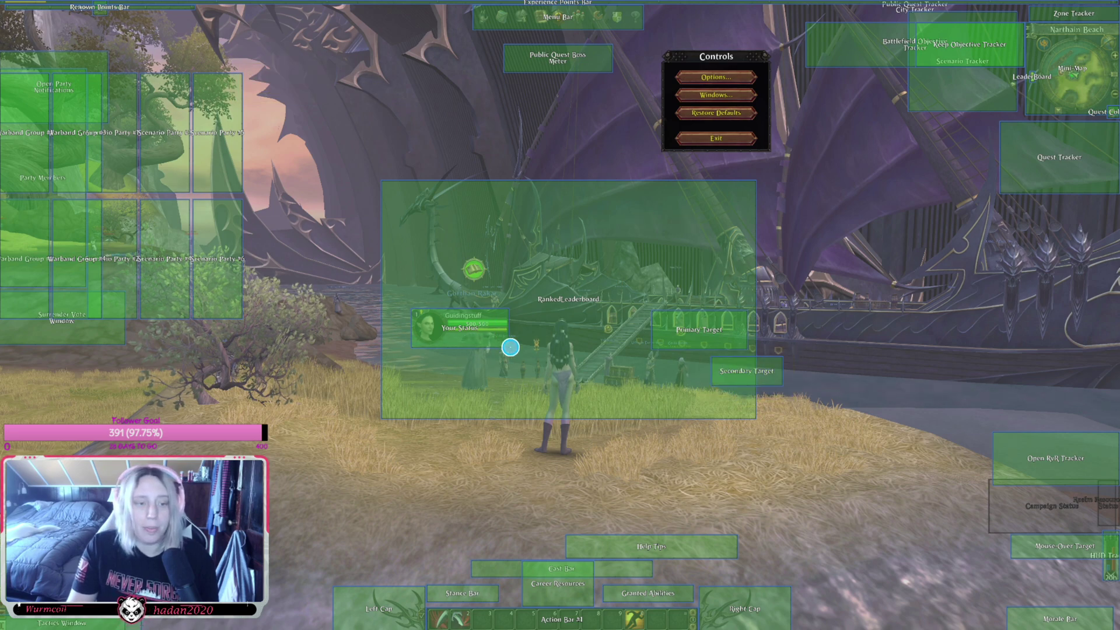
{"action": "left_click_drag", "start_coordinate": [475, 328], "coordinate": [656, 537]}
{"action": "left_click_drag", "start_coordinate": [572, 442], "coordinate": [440, 191]}
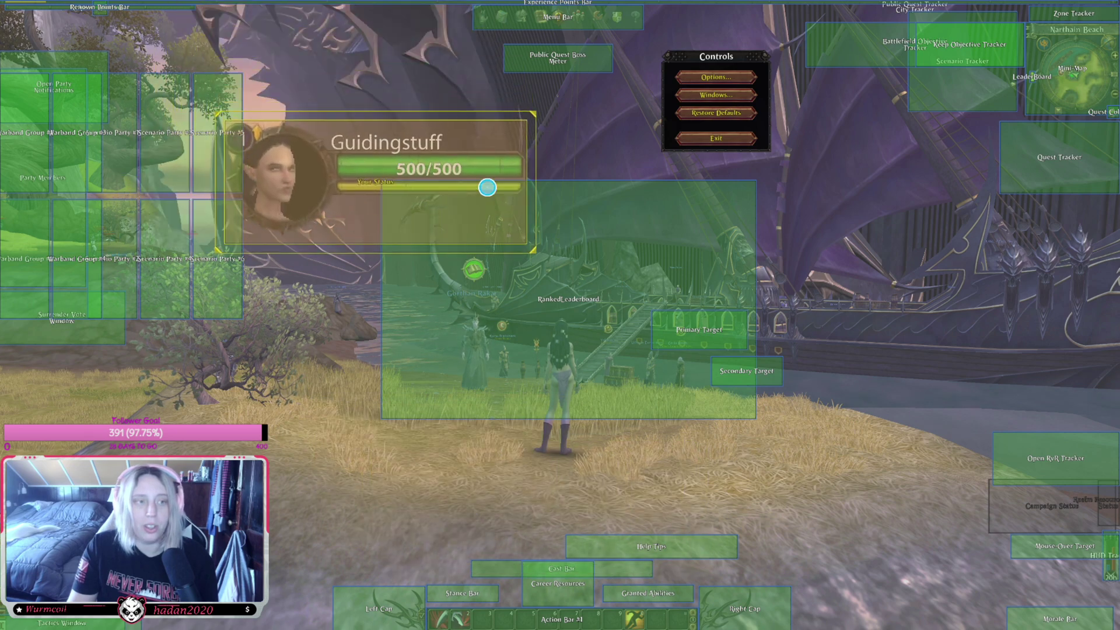
{"action": "left_click_drag", "start_coordinate": [534, 118], "coordinate": [495, 455]}
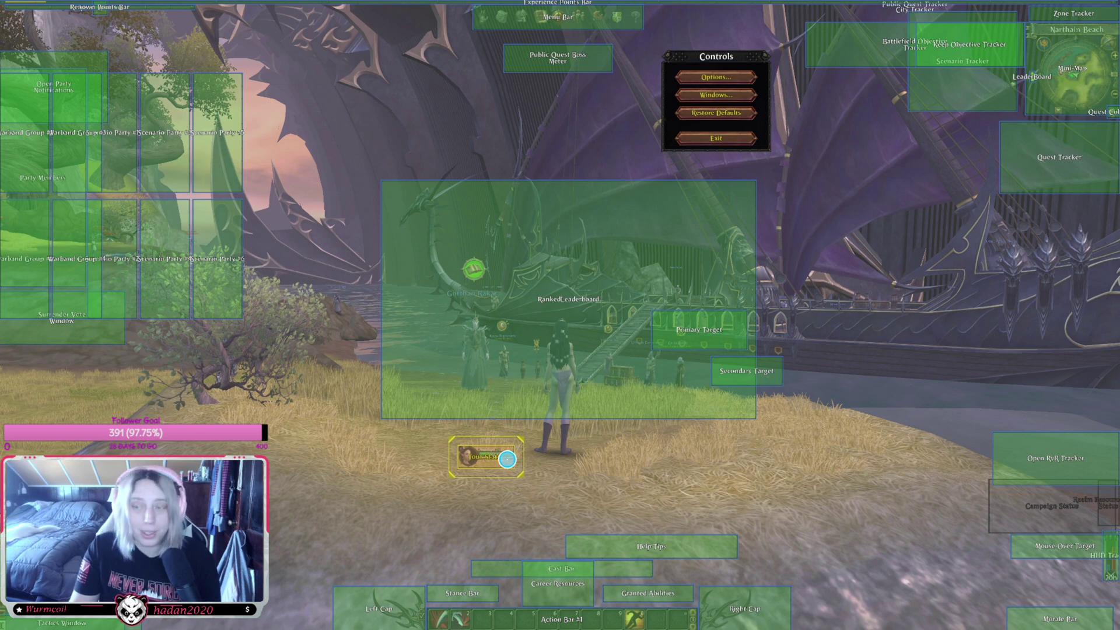
Shift Open Party Notifications right and move Scenario Party #4, #5 and #6 down.
{"action": "left_click_drag", "start_coordinate": [105, 65], "coordinate": [377, 108]}
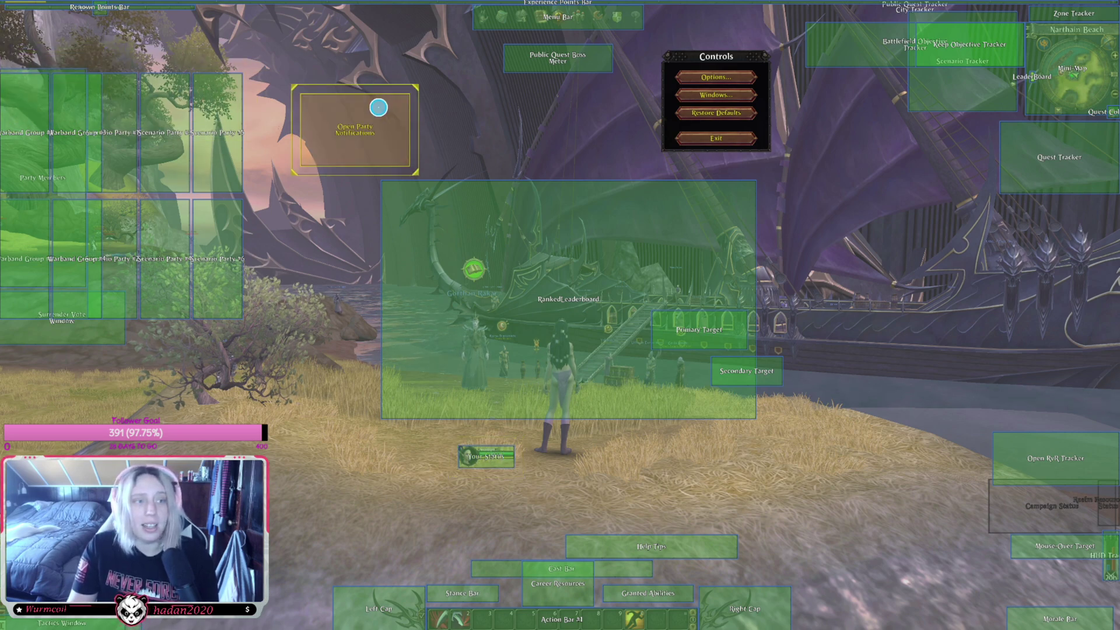
{"action": "left_click_drag", "start_coordinate": [175, 150], "coordinate": [337, 496]}
{"action": "left_click_drag", "start_coordinate": [204, 289], "coordinate": [326, 382]}
{"action": "left_click_drag", "start_coordinate": [164, 275], "coordinate": [283, 358]}
{"action": "left_click_drag", "start_coordinate": [219, 153], "coordinate": [214, 384]}
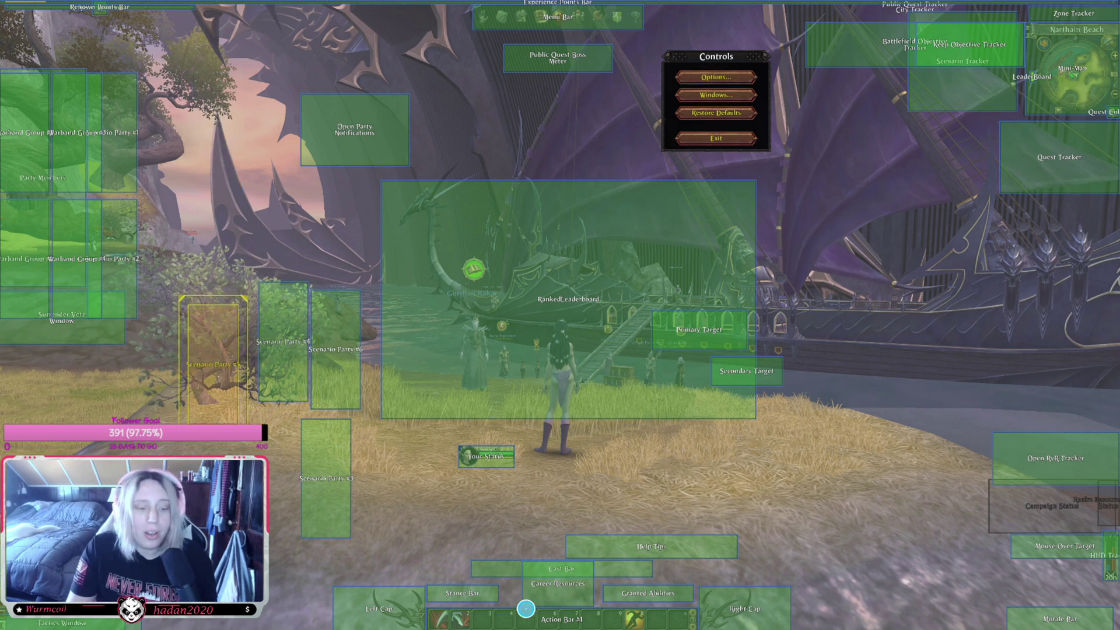
Fade the Left Cap to minimum opacity and raise it.
{"action": "left_click", "coordinate": [378, 616]}
{"action": "right_click", "coordinate": [382, 610]}
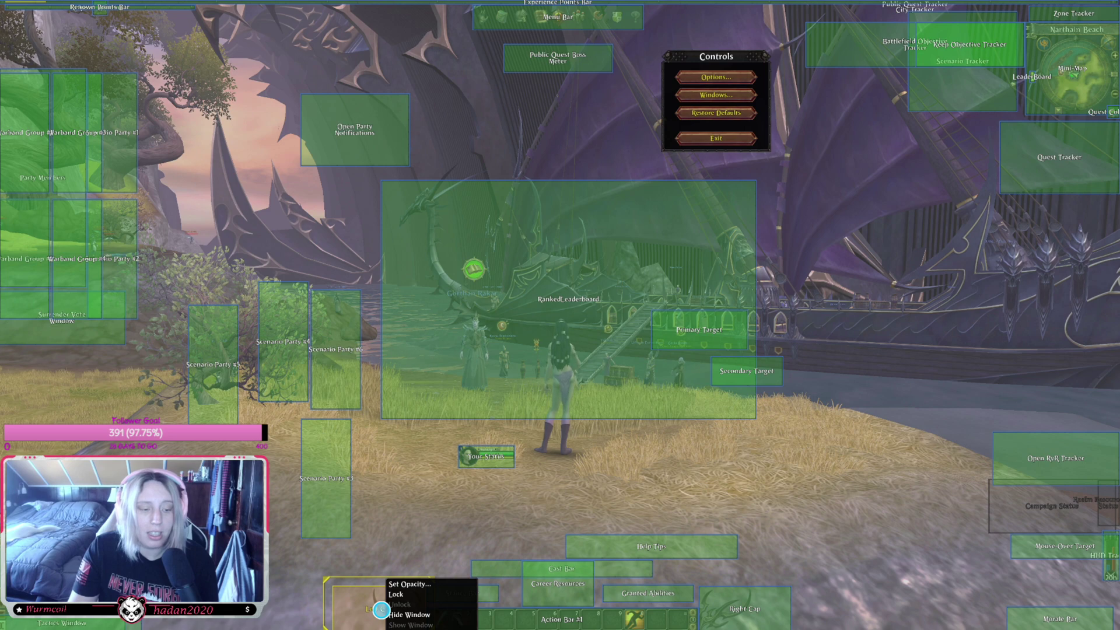
{"action": "left_click", "coordinate": [449, 583]}
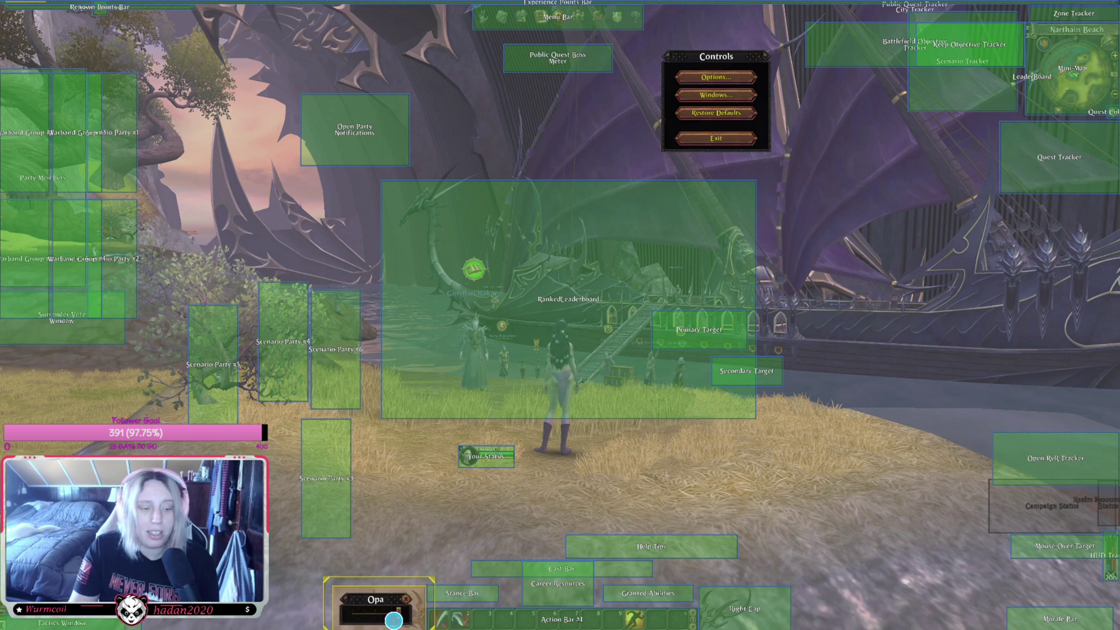
{"action": "left_click_drag", "start_coordinate": [401, 613], "coordinate": [329, 610]}
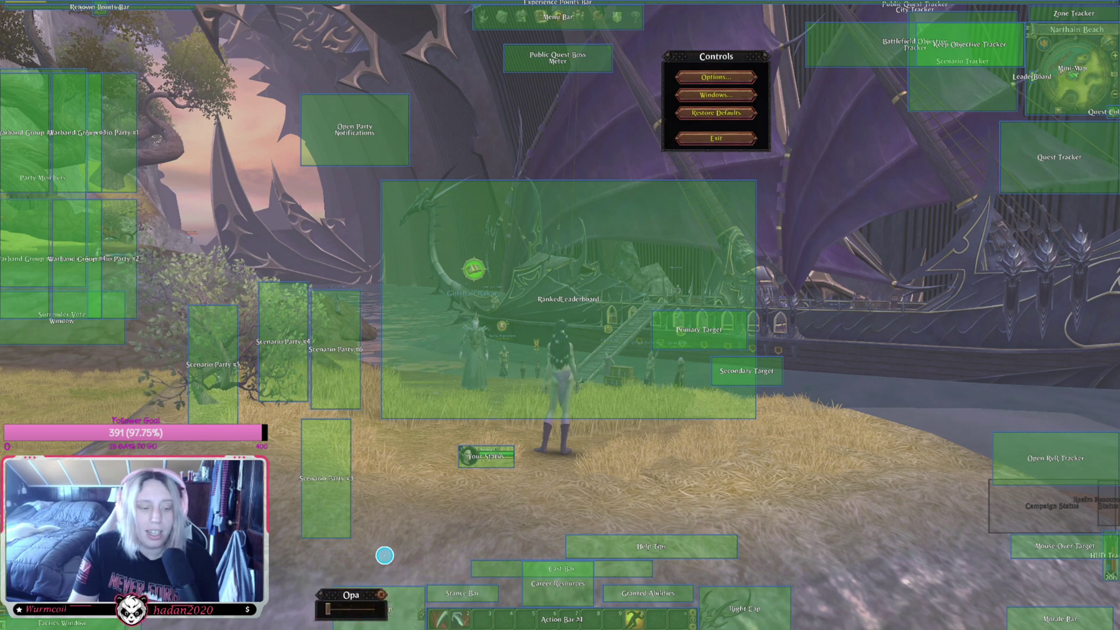
{"action": "left_click", "coordinate": [382, 595]}
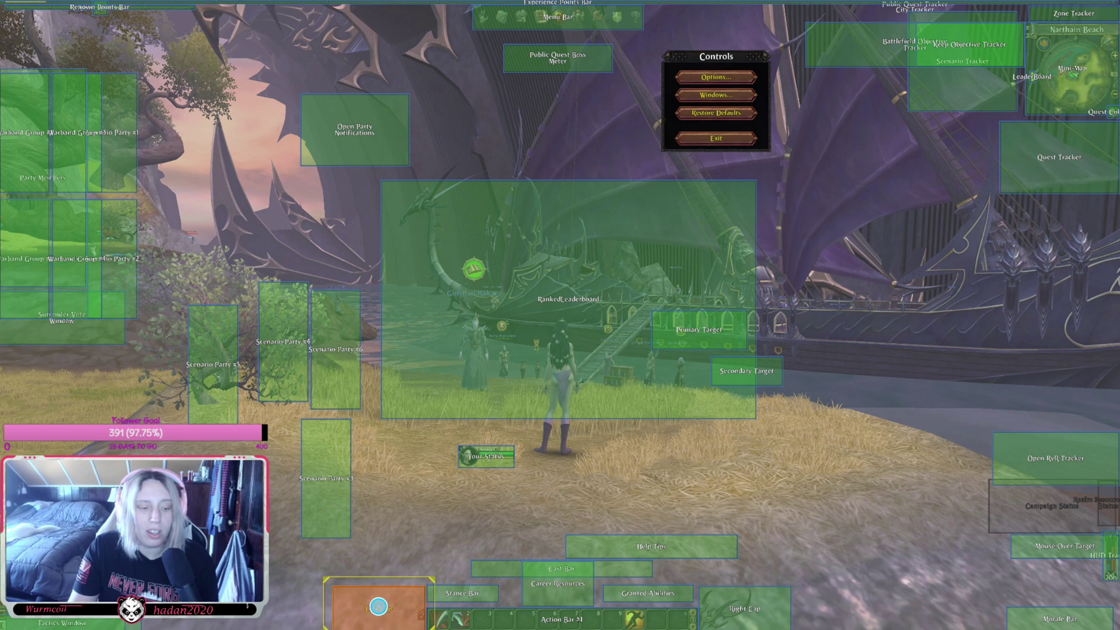
{"action": "left_click_drag", "start_coordinate": [379, 607], "coordinate": [385, 579]}
{"action": "right_click", "coordinate": [394, 560]}
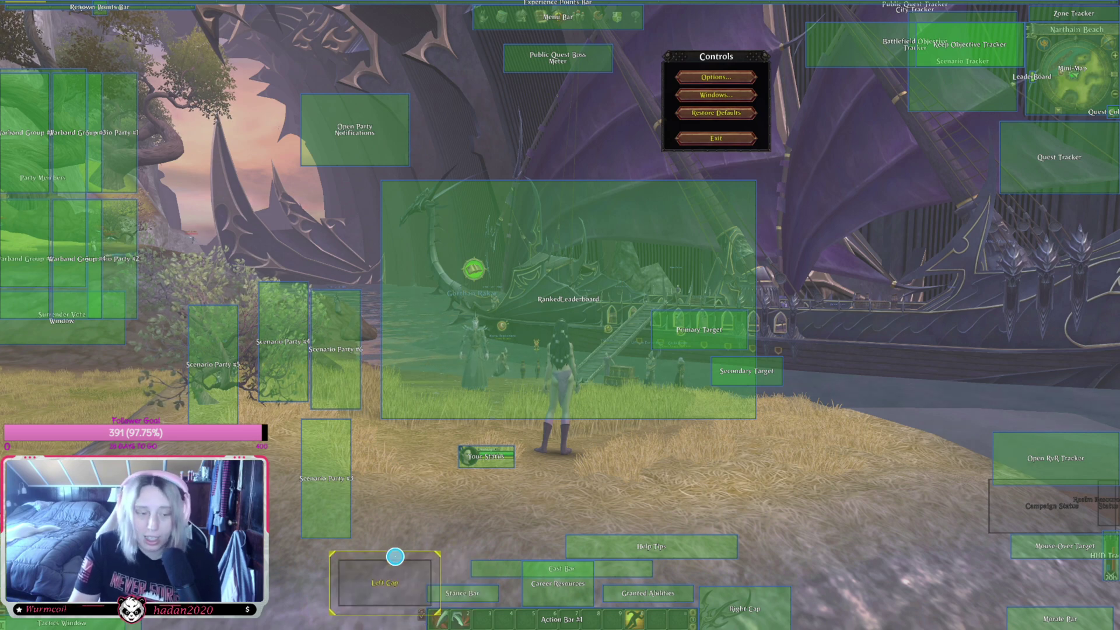
Raise the Right Cap, move the minimap to bottom centre, and save the layout.
{"action": "right_click", "coordinate": [761, 615]}
{"action": "left_click_drag", "start_coordinate": [798, 612], "coordinate": [863, 489]}
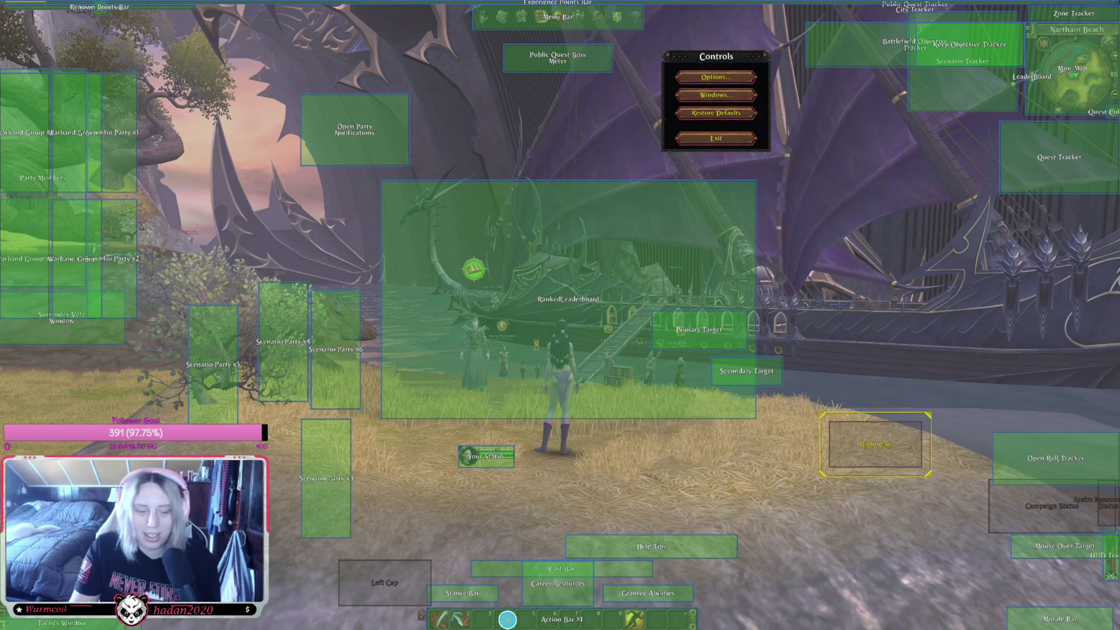
{"action": "left_click", "coordinate": [600, 280]}
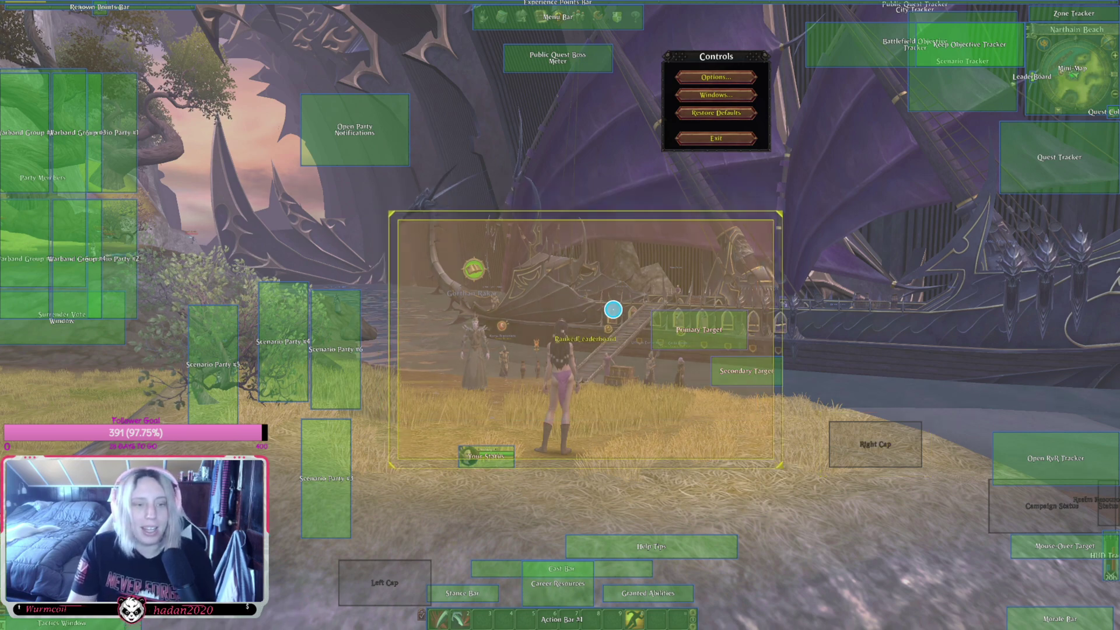
{"action": "left_click_drag", "start_coordinate": [1059, 64], "coordinate": [579, 469]}
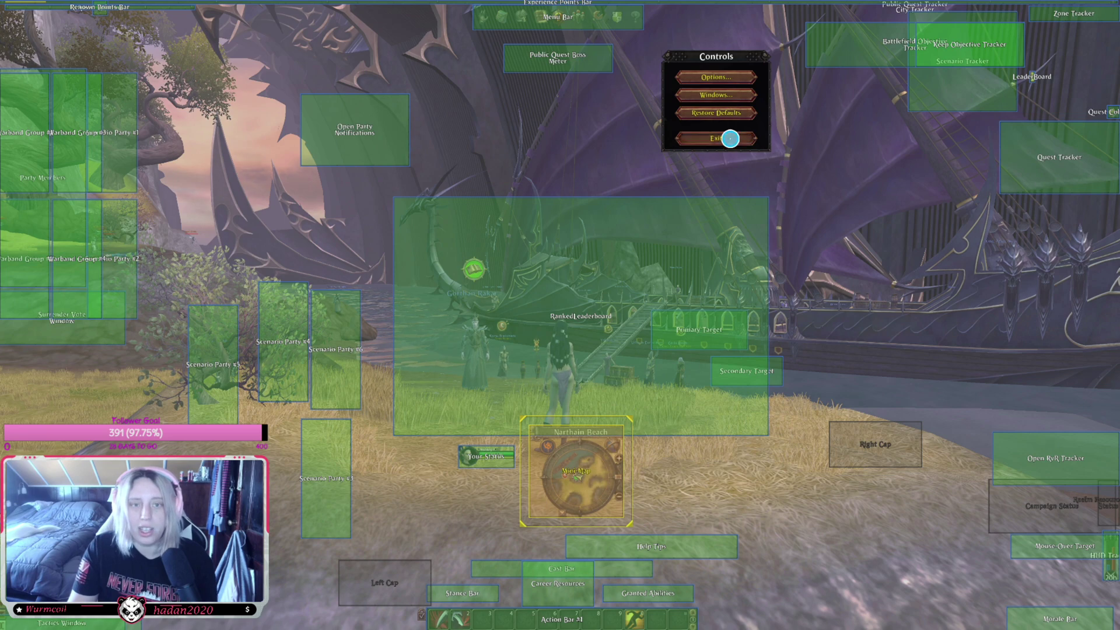
{"action": "left_click", "coordinate": [730, 138]}
{"action": "left_click", "coordinate": [508, 334]}
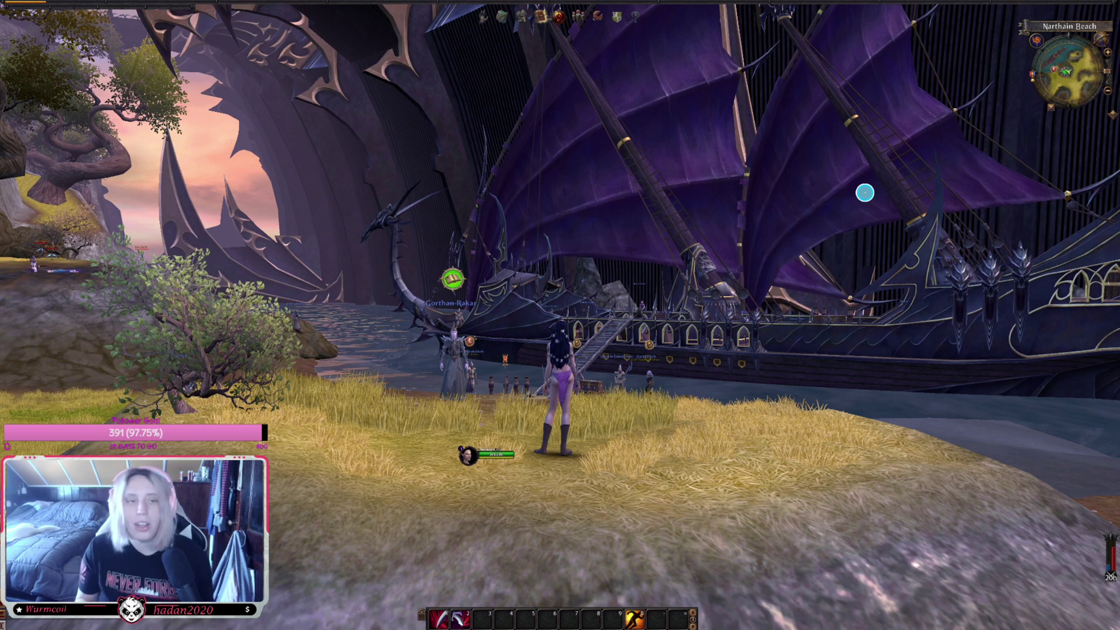
Switch the action bar layout to 5 Bars - Small Cluster.
{"action": "key", "text": "Escape"}
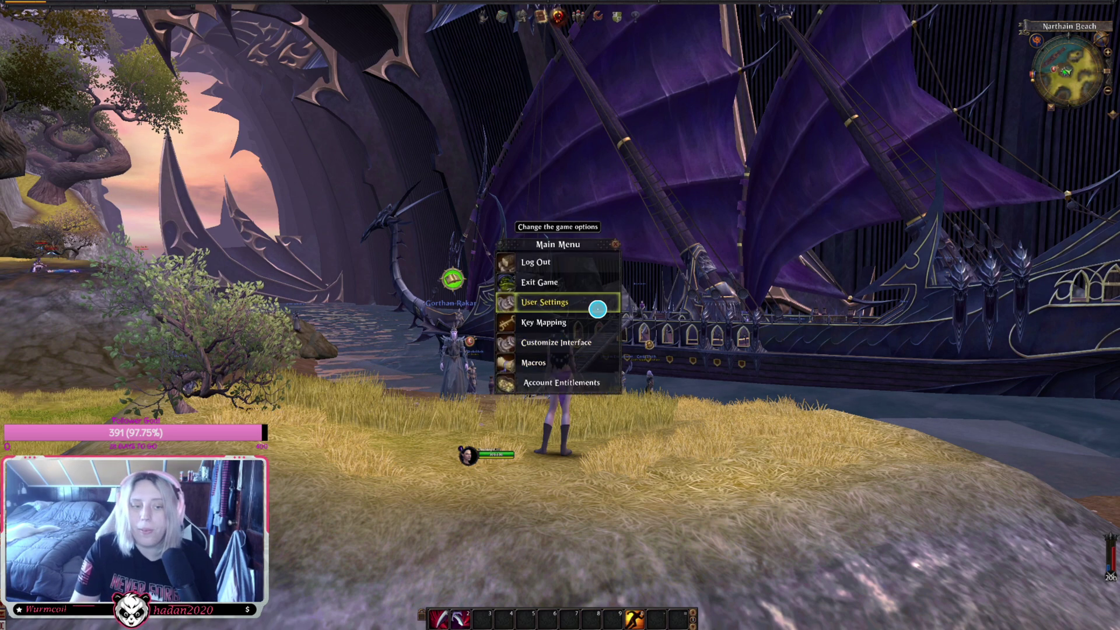
{"action": "left_click", "coordinate": [598, 308]}
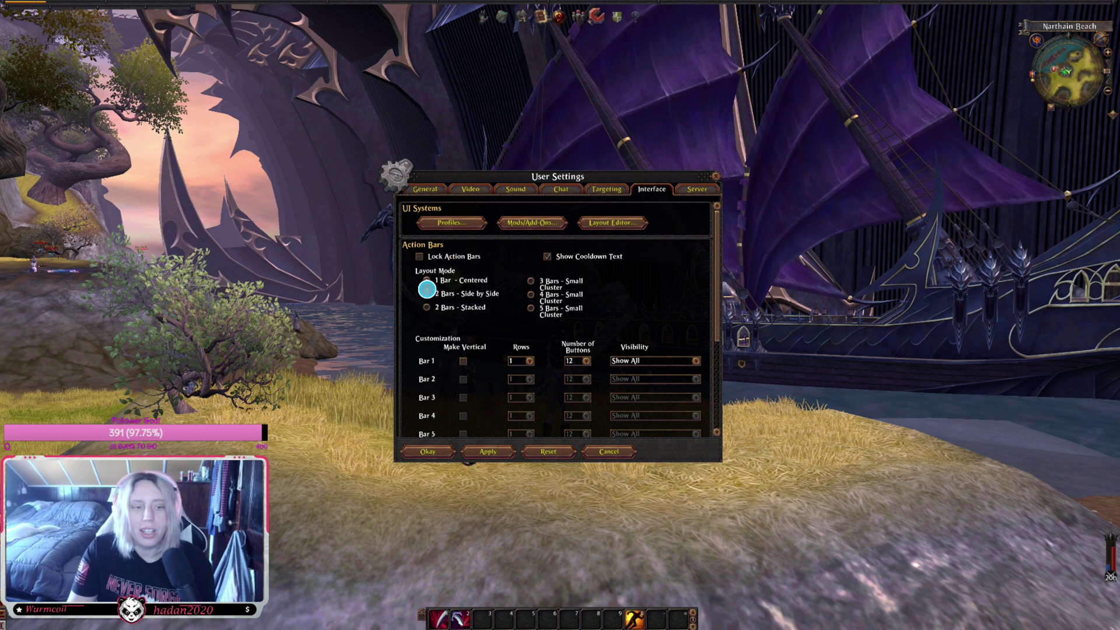
{"action": "scroll", "coordinate": [558, 325], "scroll_direction": "down", "scroll_amount": 1}
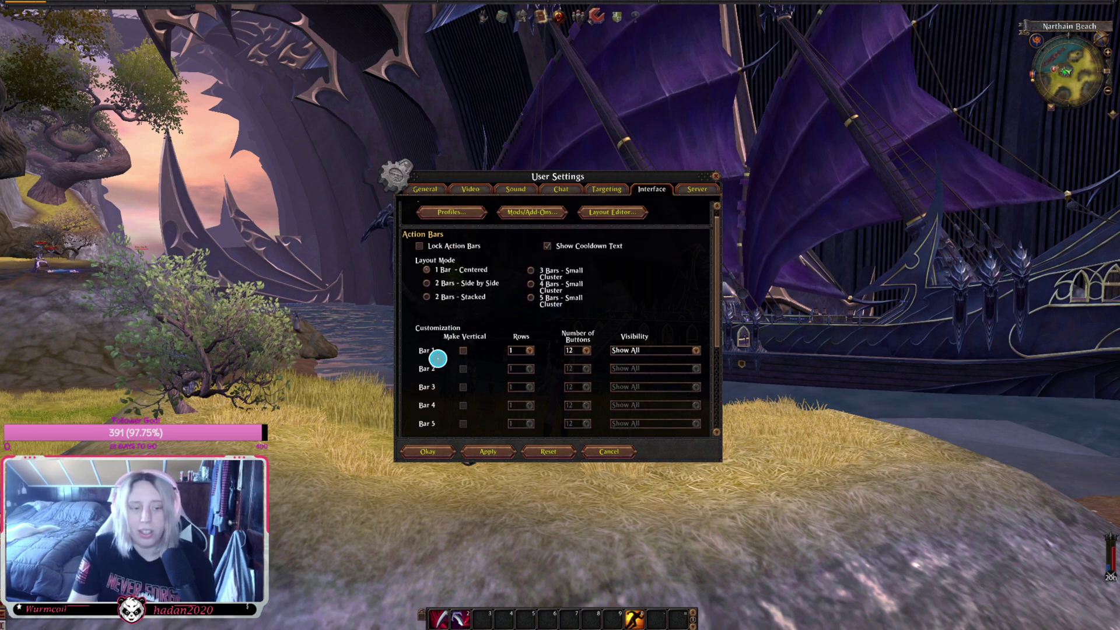
{"action": "left_click", "coordinate": [533, 296]}
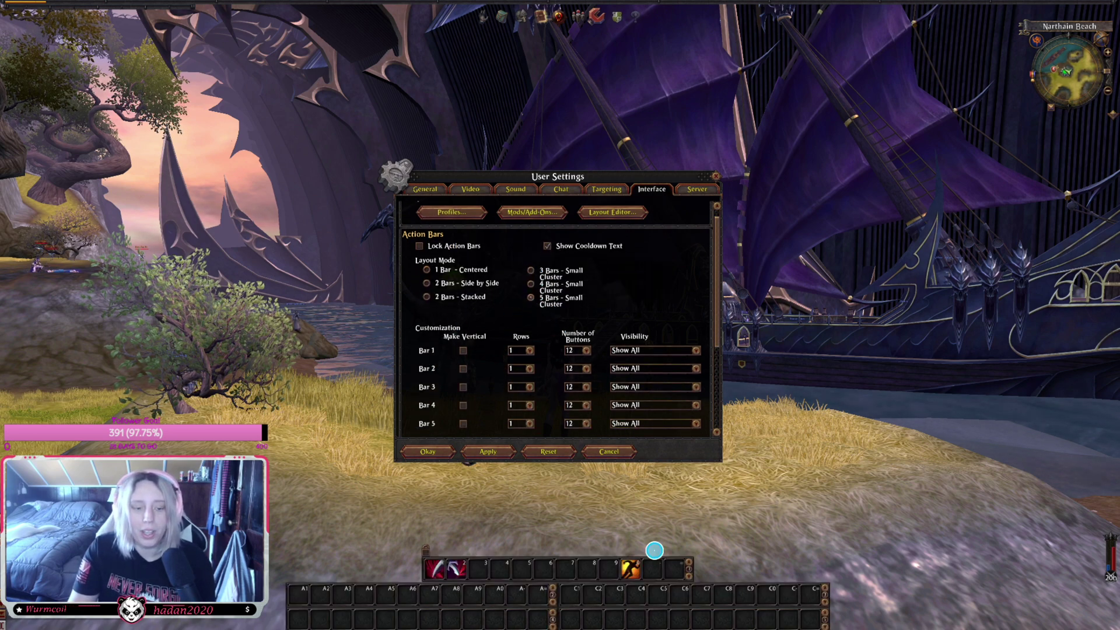
Try Bar 2 as 3 rows of 6 buttons and vertical, then revert to horizontal.
{"action": "left_click", "coordinate": [528, 369]}
{"action": "left_click", "coordinate": [516, 400]}
{"action": "left_click", "coordinate": [586, 369]}
{"action": "left_click", "coordinate": [577, 412]}
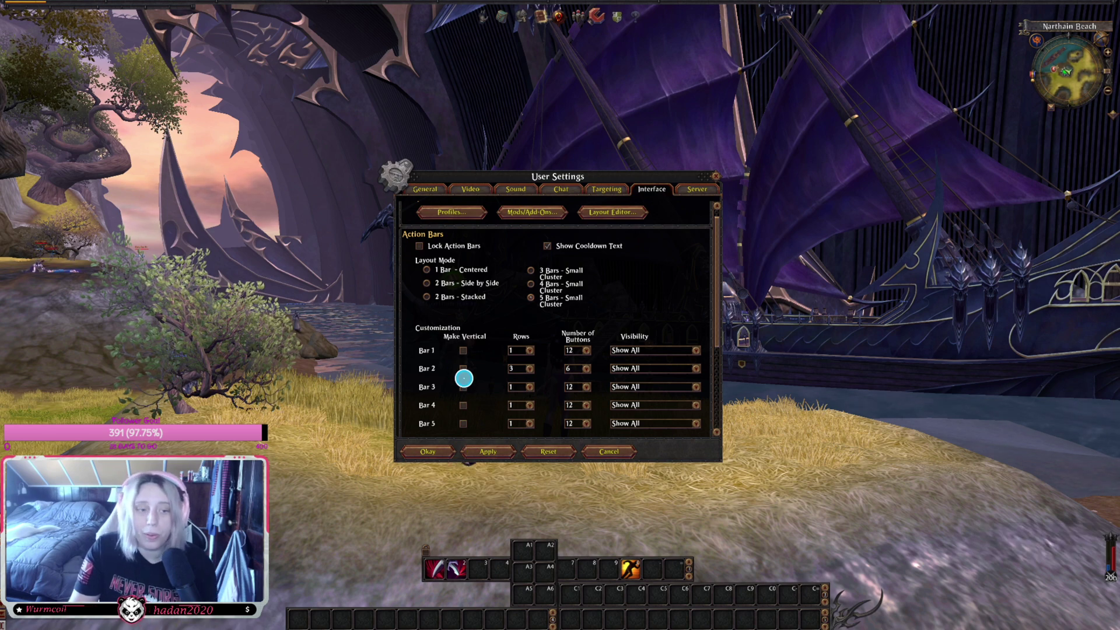
{"action": "left_click", "coordinate": [464, 370]}
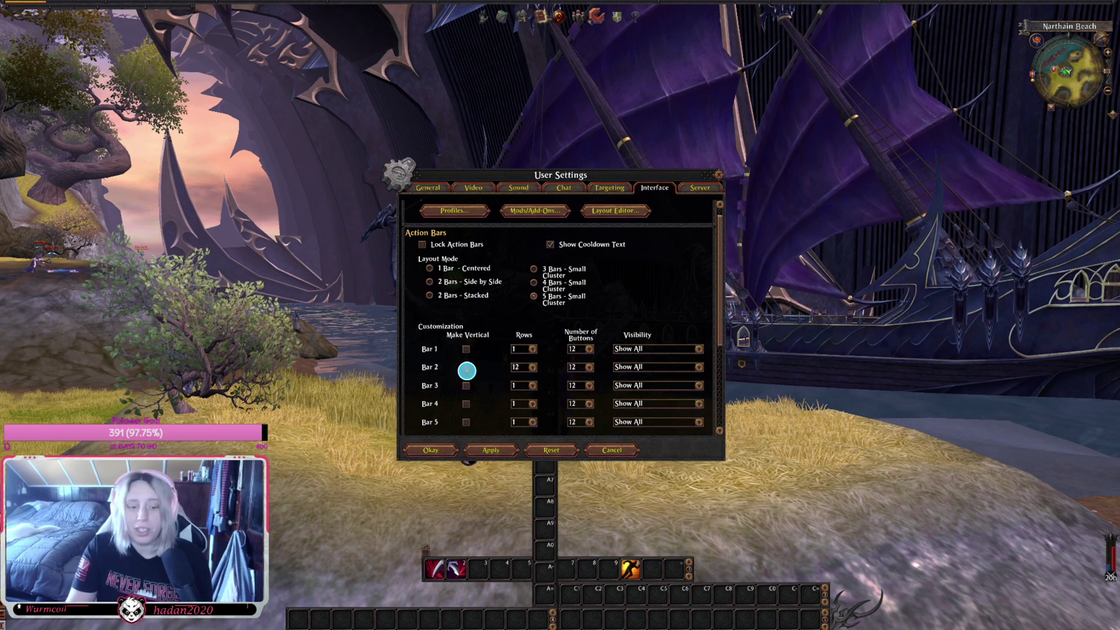
{"action": "left_click", "coordinate": [467, 371]}
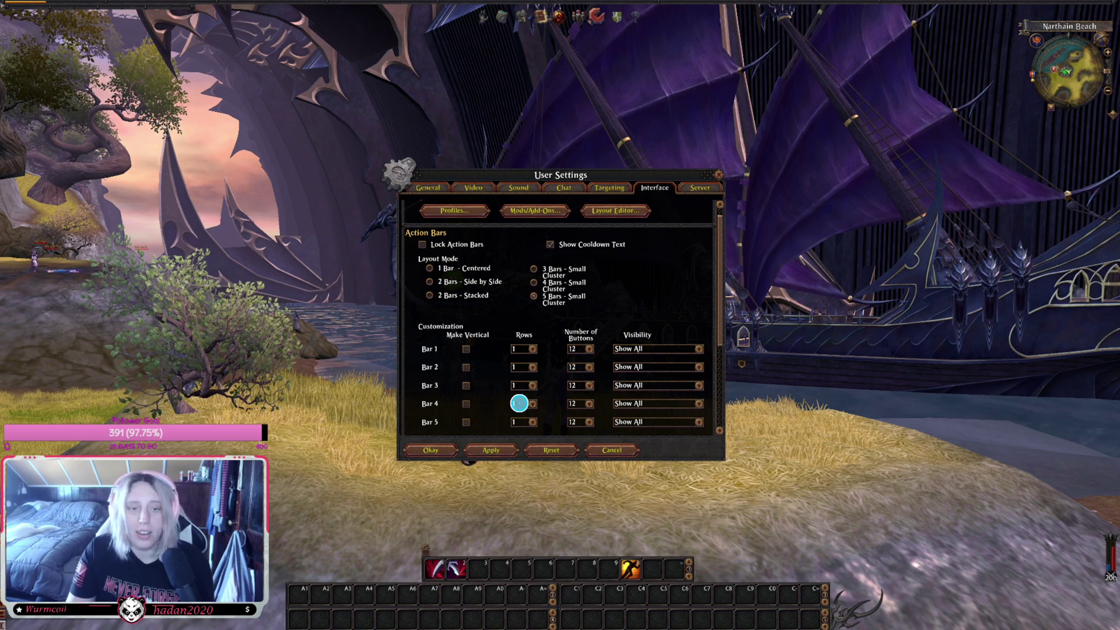
{"action": "left_click", "coordinate": [616, 210]}
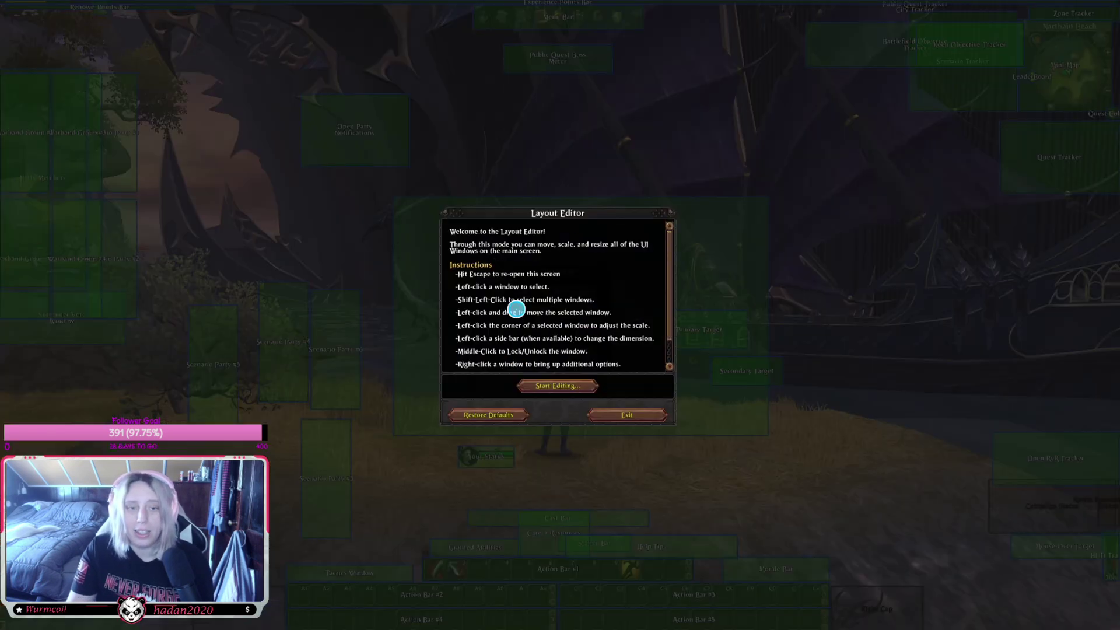
Move Action Bar #2 right above the cast bar and Action Bar #3 upper left.
{"action": "left_click", "coordinate": [537, 383]}
{"action": "left_click_drag", "start_coordinate": [469, 572], "coordinate": [831, 461]}
{"action": "left_click_drag", "start_coordinate": [683, 593], "coordinate": [295, 213]}
Enlarge Action Bar #5, place it at top centre, and leave the editor.
{"action": "left_click_drag", "start_coordinate": [706, 613], "coordinate": [781, 123]}
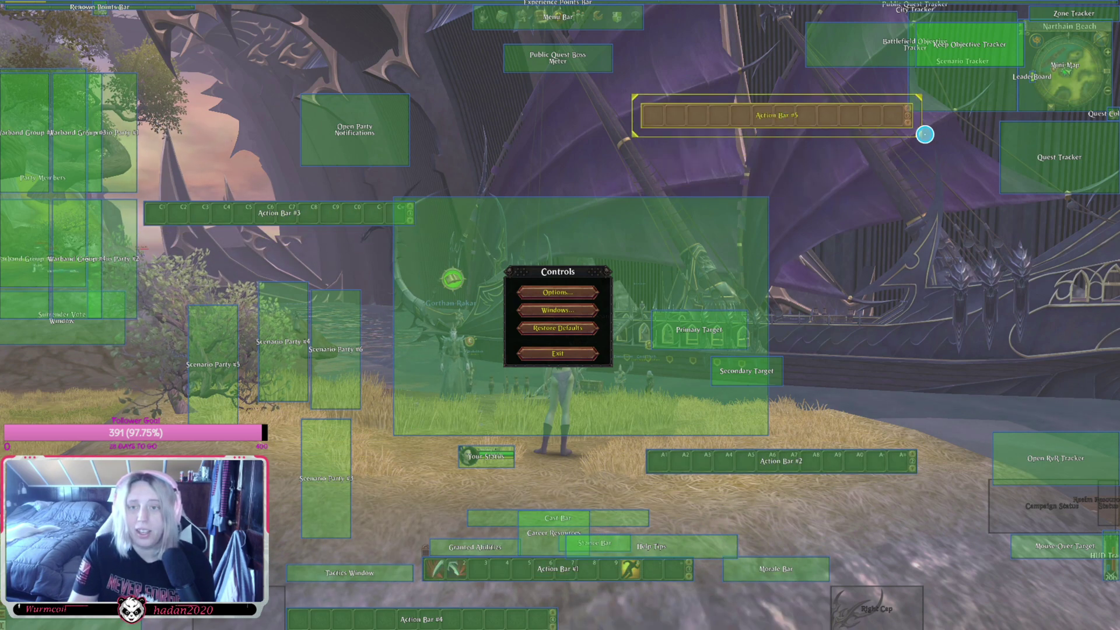
{"action": "left_click_drag", "start_coordinate": [921, 140], "coordinate": [1044, 258]}
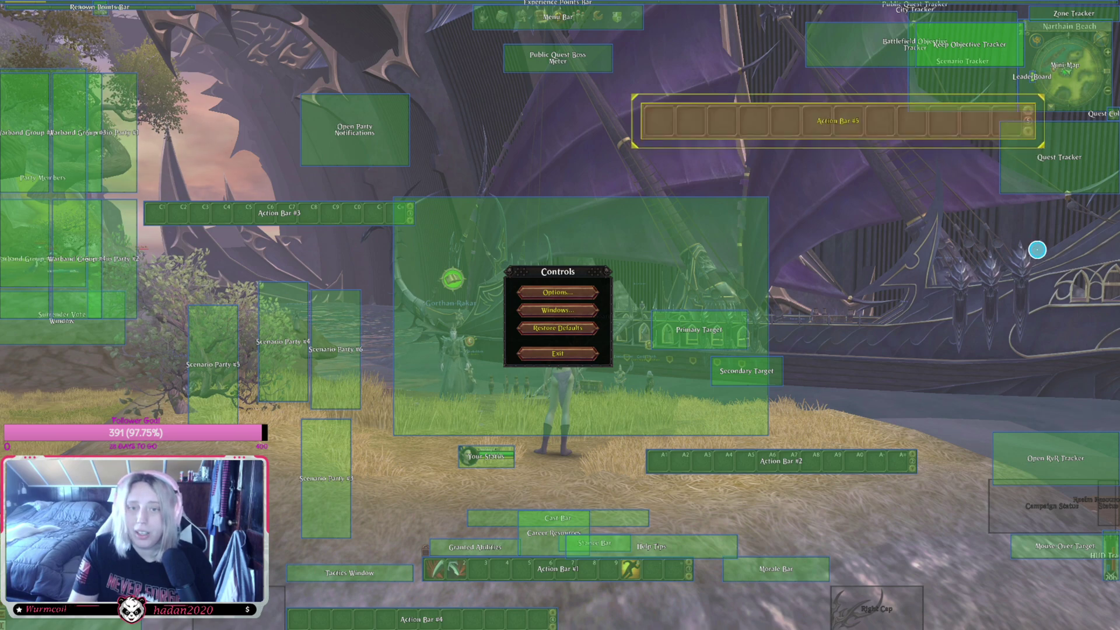
{"action": "right_click", "coordinate": [840, 134]}
{"action": "left_click_drag", "start_coordinate": [801, 98], "coordinate": [433, 139]}
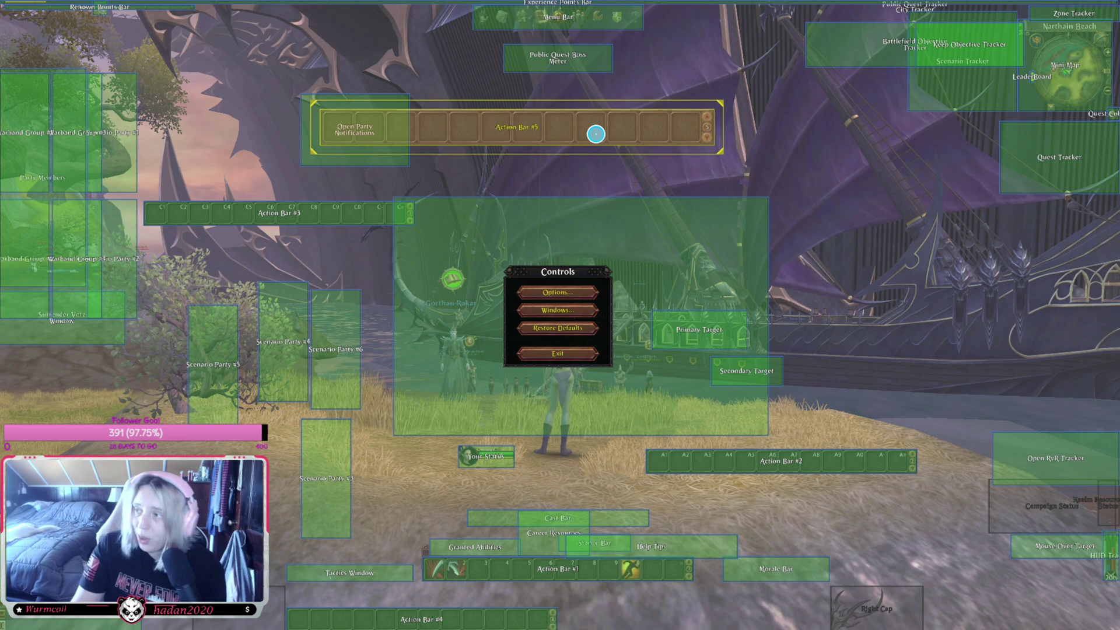
{"action": "key", "text": "Escape"}
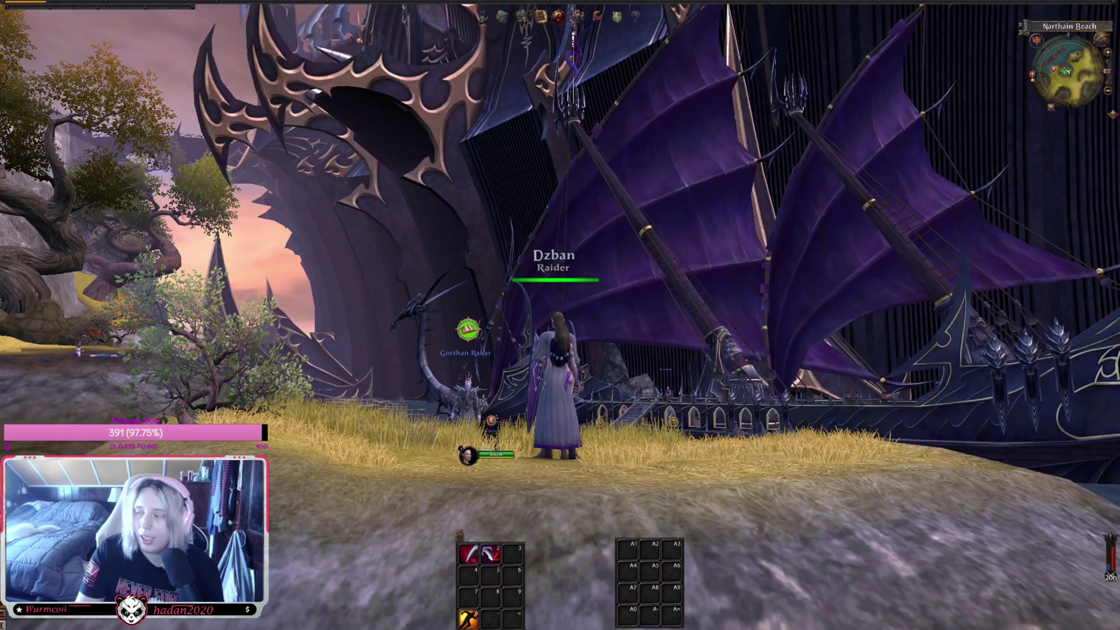
{"action": "key", "text": "Escape"}
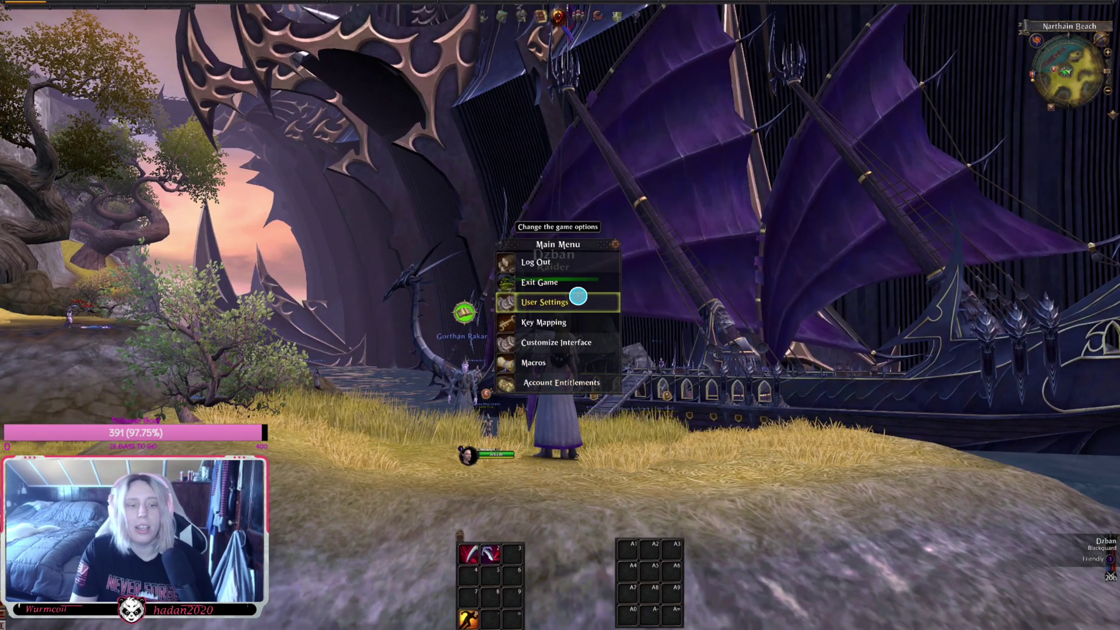
Reopen layout editing and pull Warband Groups #1 and #3 out of the left stack.
{"action": "left_click", "coordinate": [585, 304]}
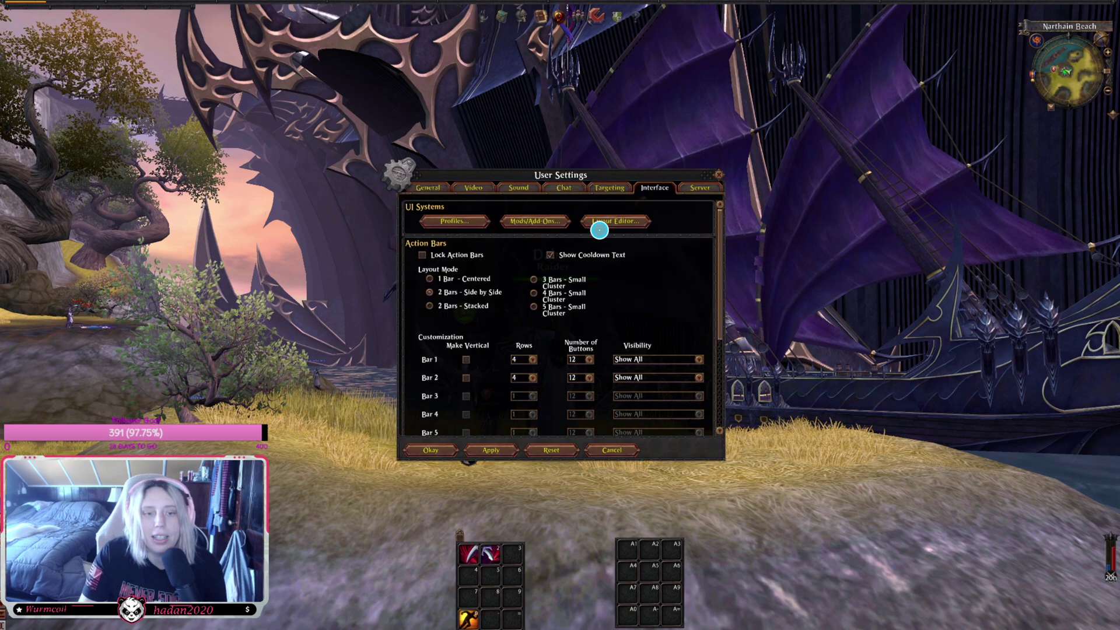
{"action": "left_click", "coordinate": [611, 215]}
{"action": "left_click", "coordinate": [538, 386]}
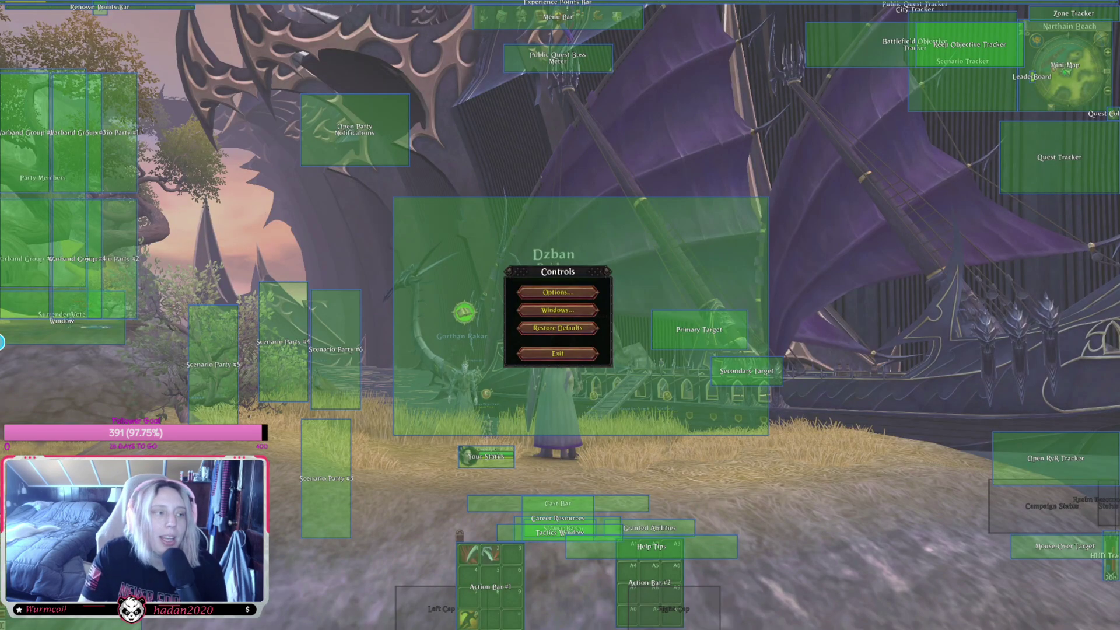
{"action": "left_click_drag", "start_coordinate": [33, 169], "coordinate": [190, 220]}
{"action": "left_click_drag", "start_coordinate": [73, 140], "coordinate": [290, 201]}
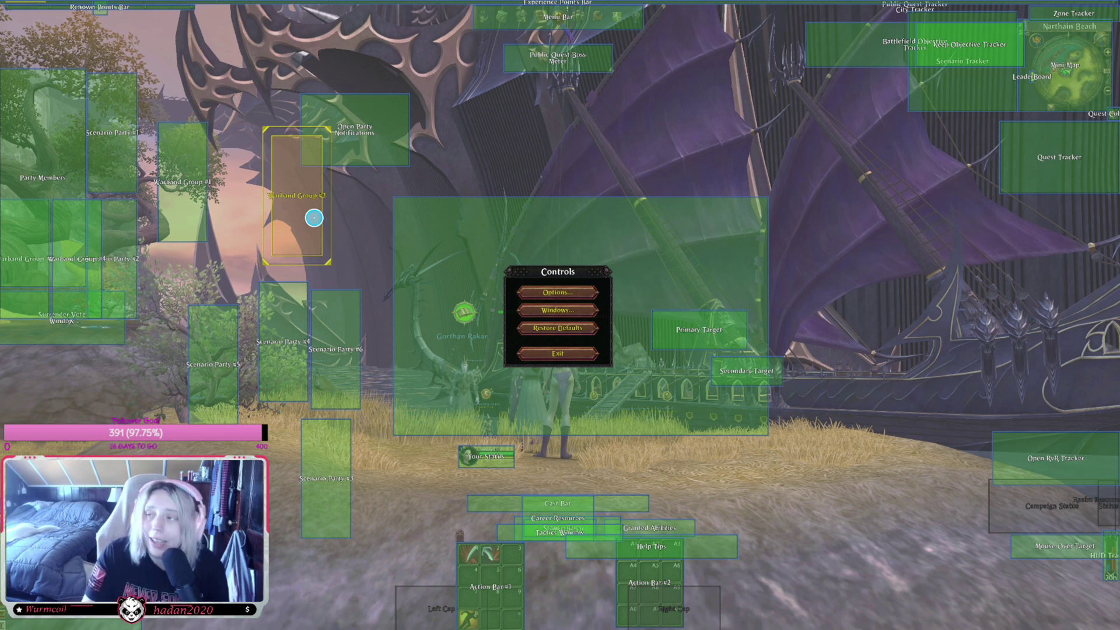
Move a smaller Party Members frame to the right and shift Scenario Party #1 and #2.
{"action": "left_click_drag", "start_coordinate": [42, 153], "coordinate": [856, 325]}
{"action": "left_click_drag", "start_coordinate": [1015, 312], "coordinate": [819, 342]}
{"action": "left_click", "coordinate": [984, 231]}
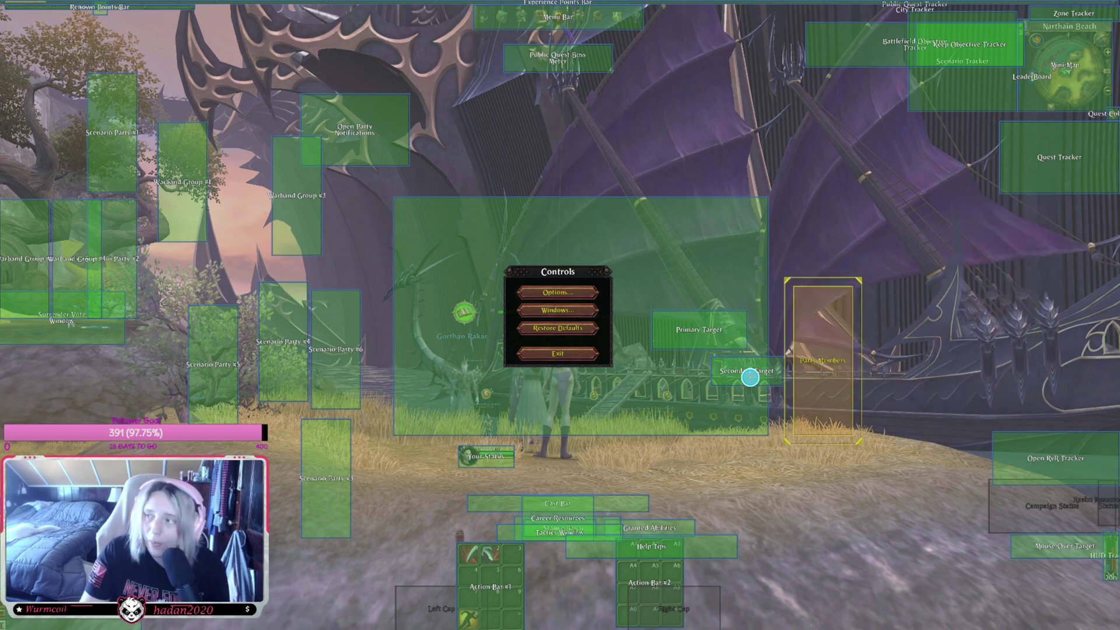
{"action": "left_click_drag", "start_coordinate": [110, 249], "coordinate": [126, 249]}
{"action": "left_click_drag", "start_coordinate": [125, 166], "coordinate": [224, 448]}
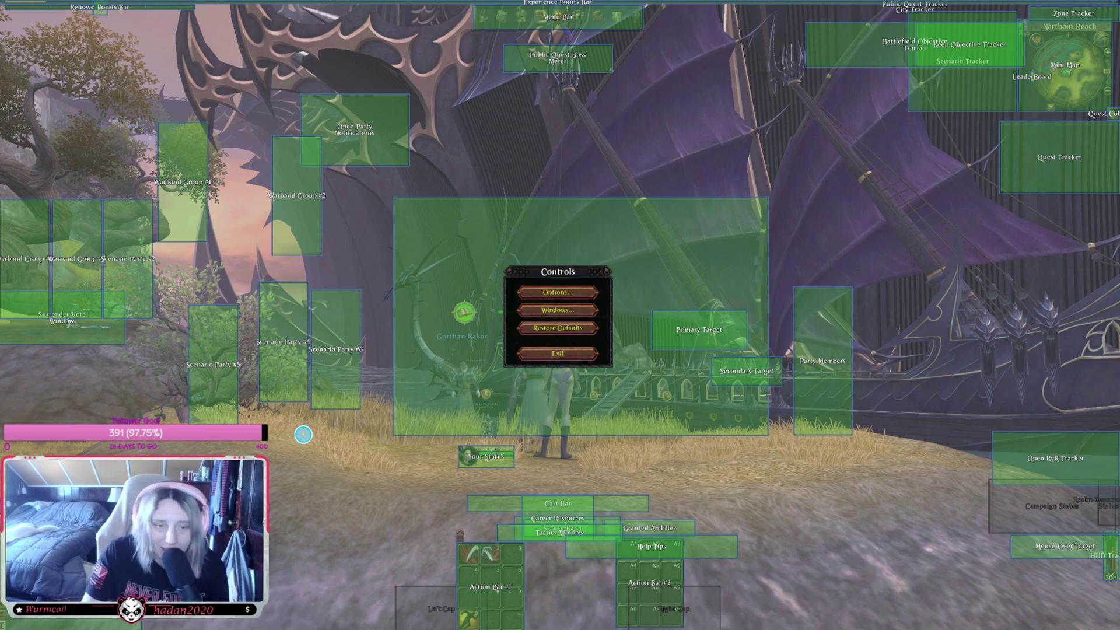
Close the Layout Editor and reopen User Settings from the Main Menu.
{"action": "key", "text": "Escape"}
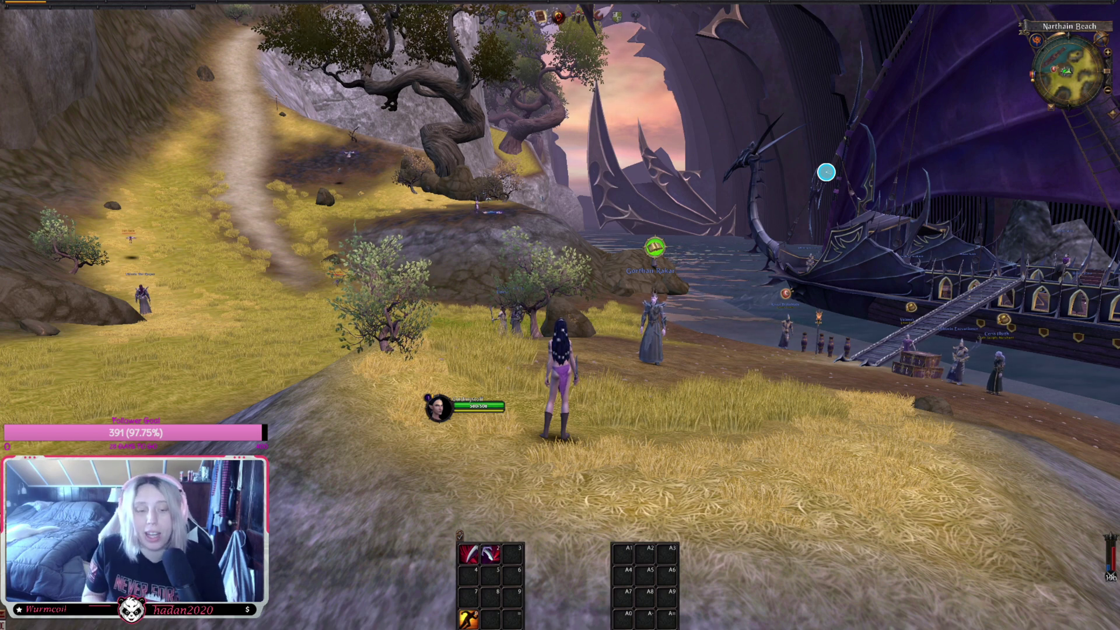
{"action": "left_click_drag", "start_coordinate": [443, 245], "coordinate": [443, 246]}
{"action": "key", "text": "Escape"}
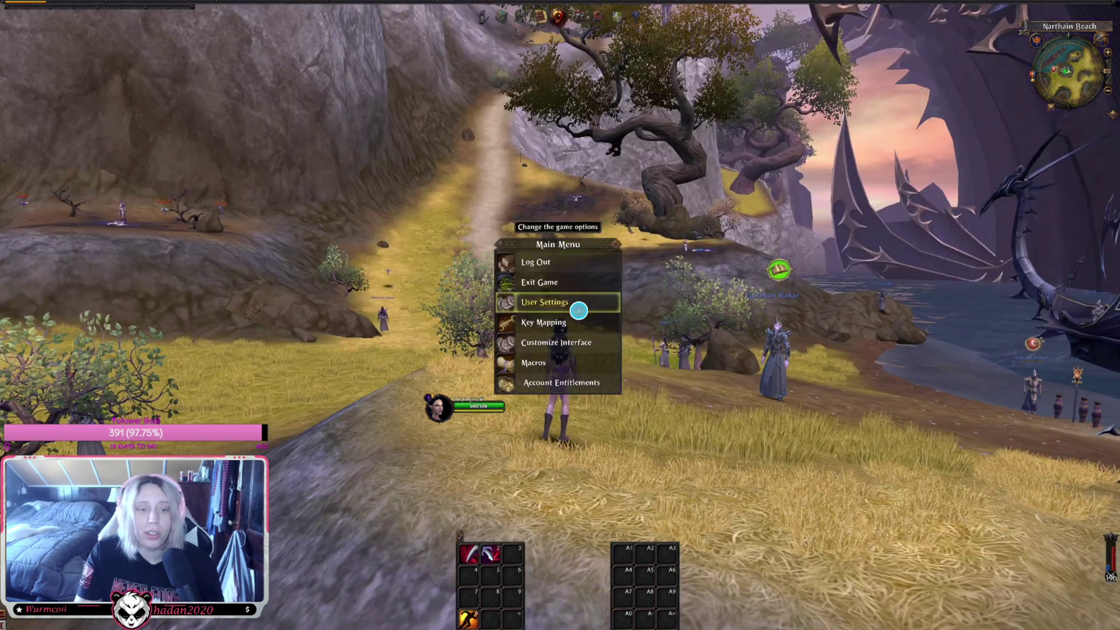
{"action": "left_click", "coordinate": [574, 304]}
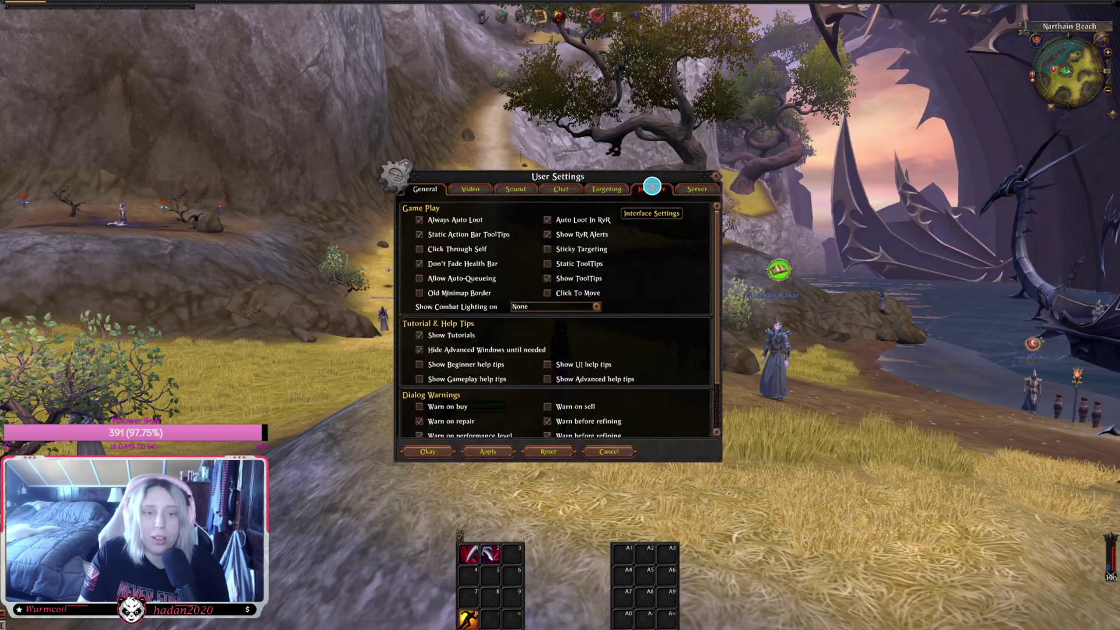
Open the UI Mods/Add-Ons window, move it right, and scroll the add-on list.
{"action": "left_click", "coordinate": [651, 188]}
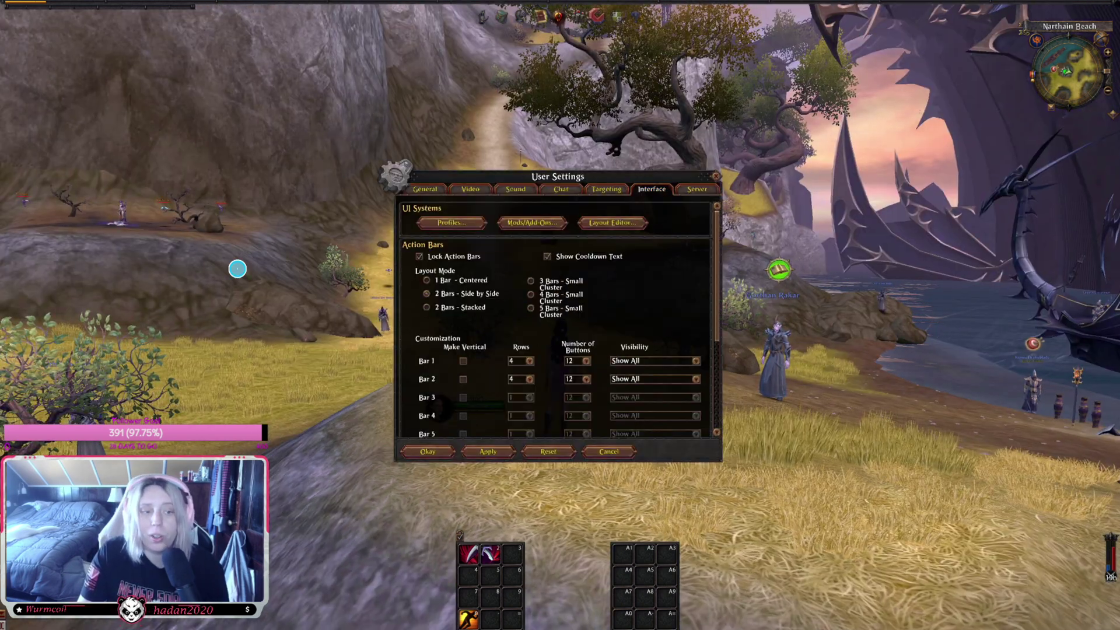
{"action": "left_click", "coordinate": [524, 224]}
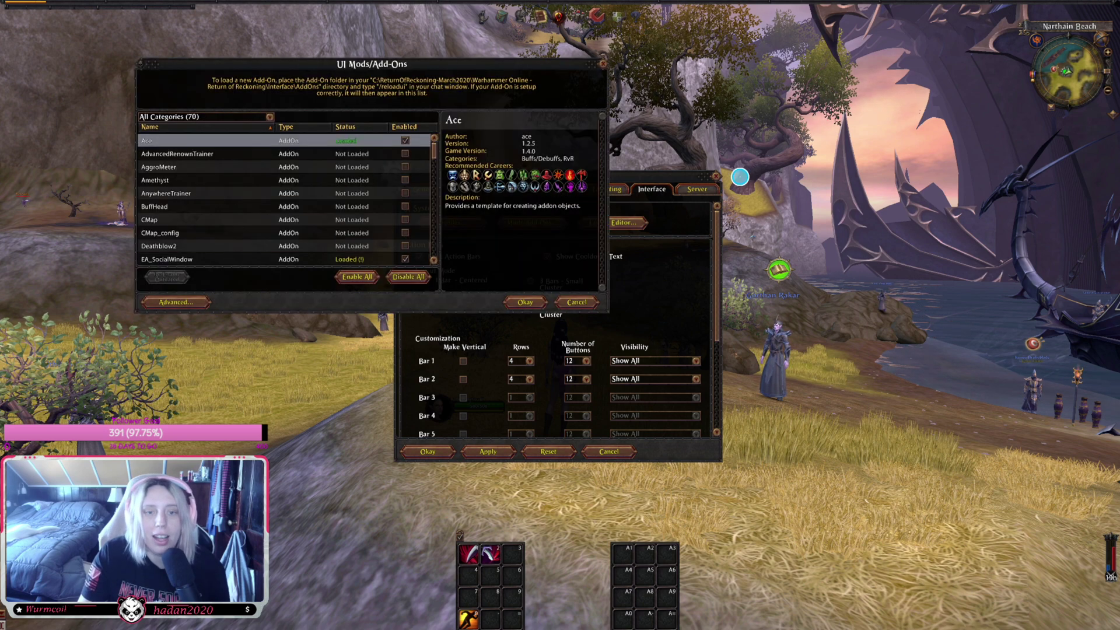
{"action": "left_click", "coordinate": [716, 170]}
{"action": "left_click_drag", "start_coordinate": [440, 65], "coordinate": [661, 68]}
{"action": "scroll", "coordinate": [559, 231], "scroll_direction": "down", "scroll_amount": 4}
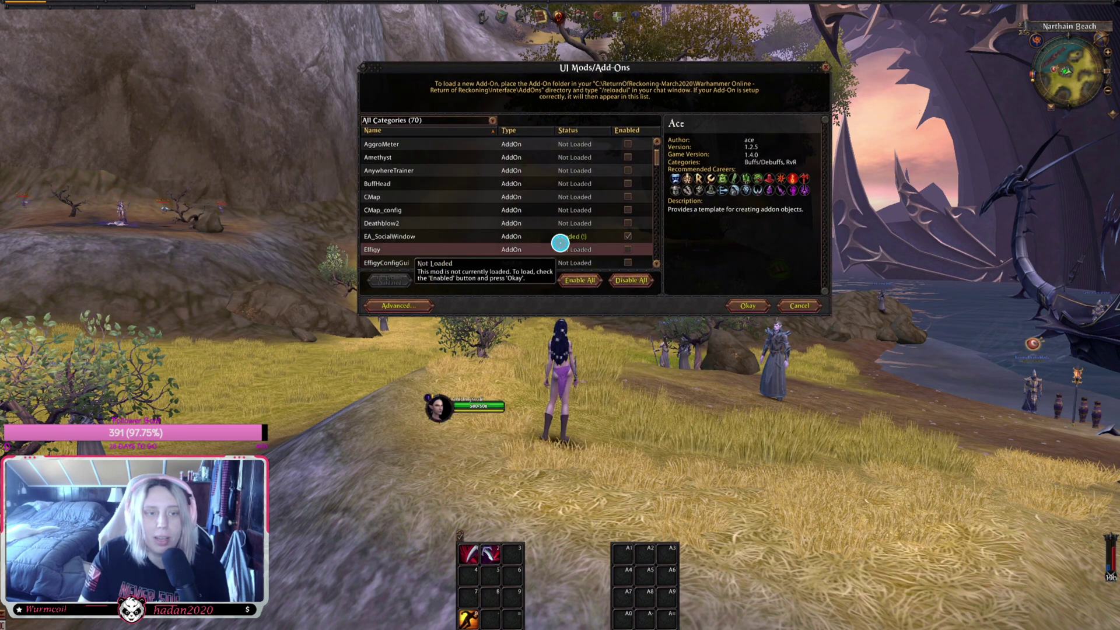
{"action": "scroll", "coordinate": [558, 231], "scroll_direction": "down", "scroll_amount": 8}
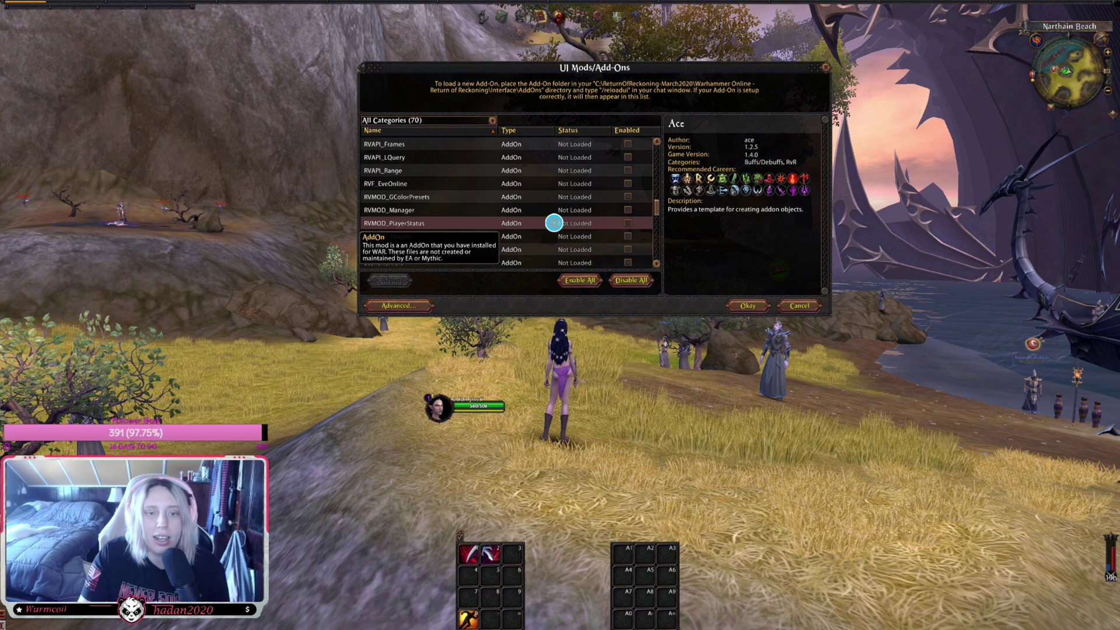
{"action": "scroll", "coordinate": [554, 226], "scroll_direction": "down", "scroll_amount": 10}
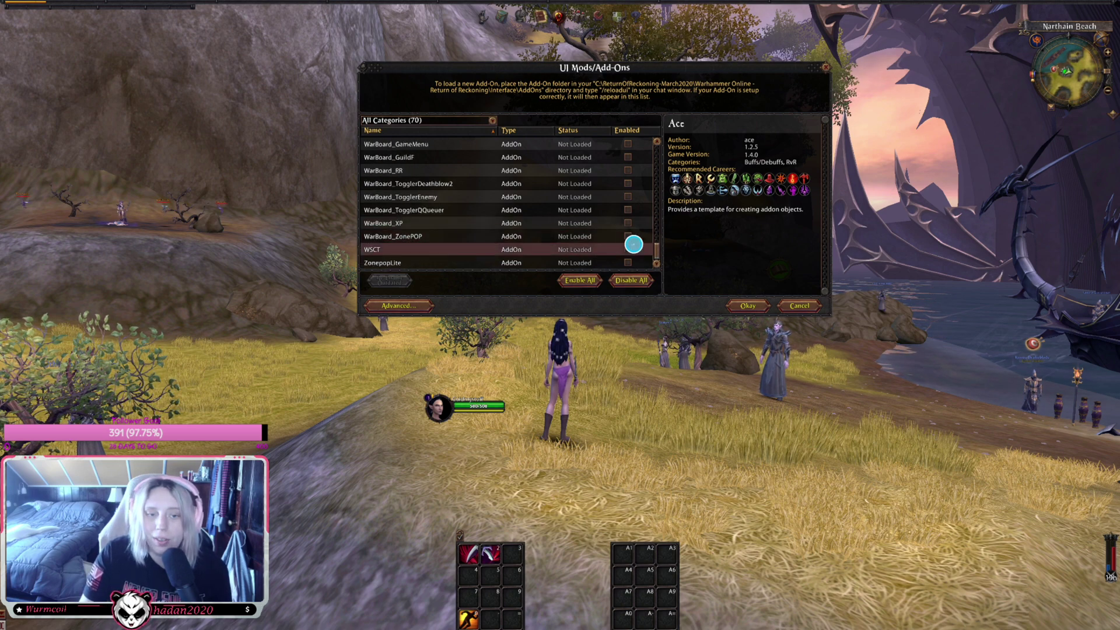
{"action": "left_click_drag", "start_coordinate": [659, 255], "coordinate": [663, 152]}
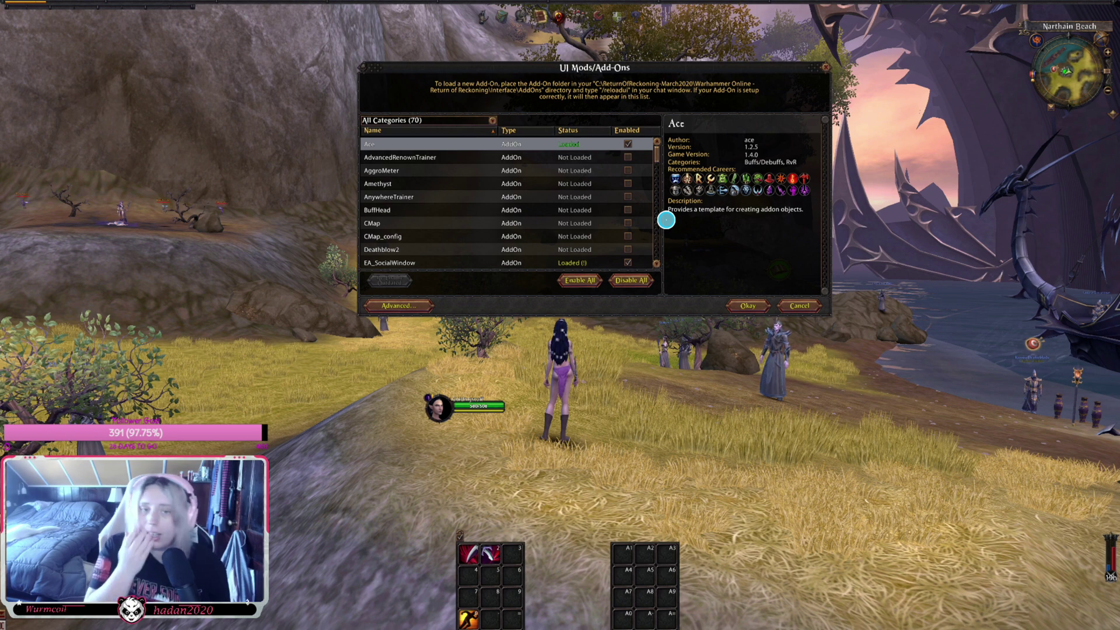
Check the AdvancedRenownTrainer and Ace details, then close Add-Ons and User Settings.
{"action": "left_click", "coordinate": [412, 157]}
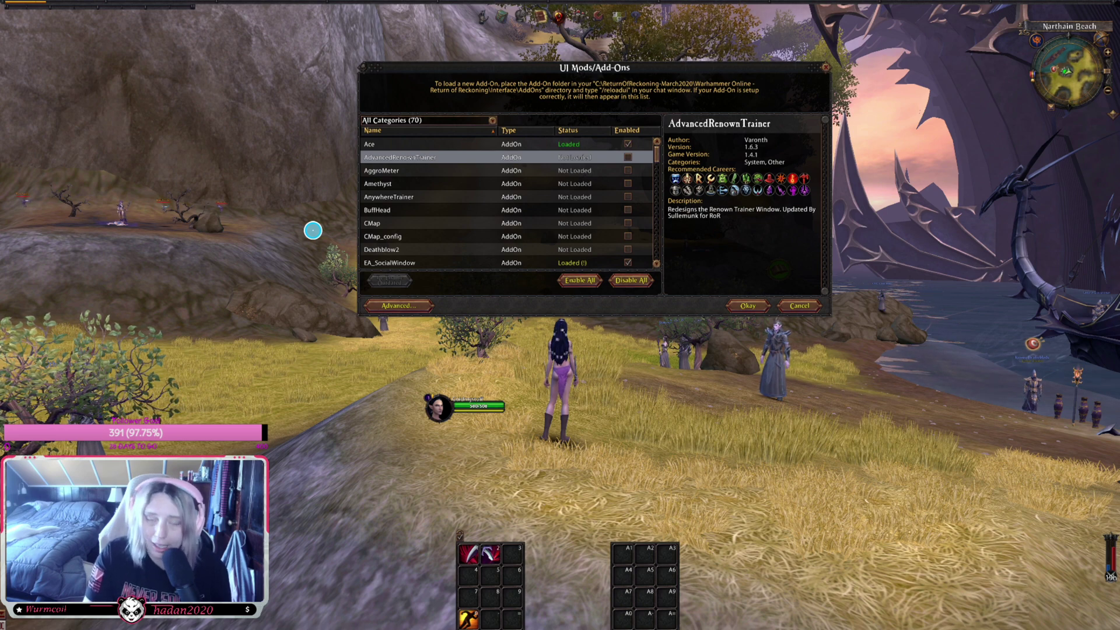
{"action": "left_click", "coordinate": [455, 145]}
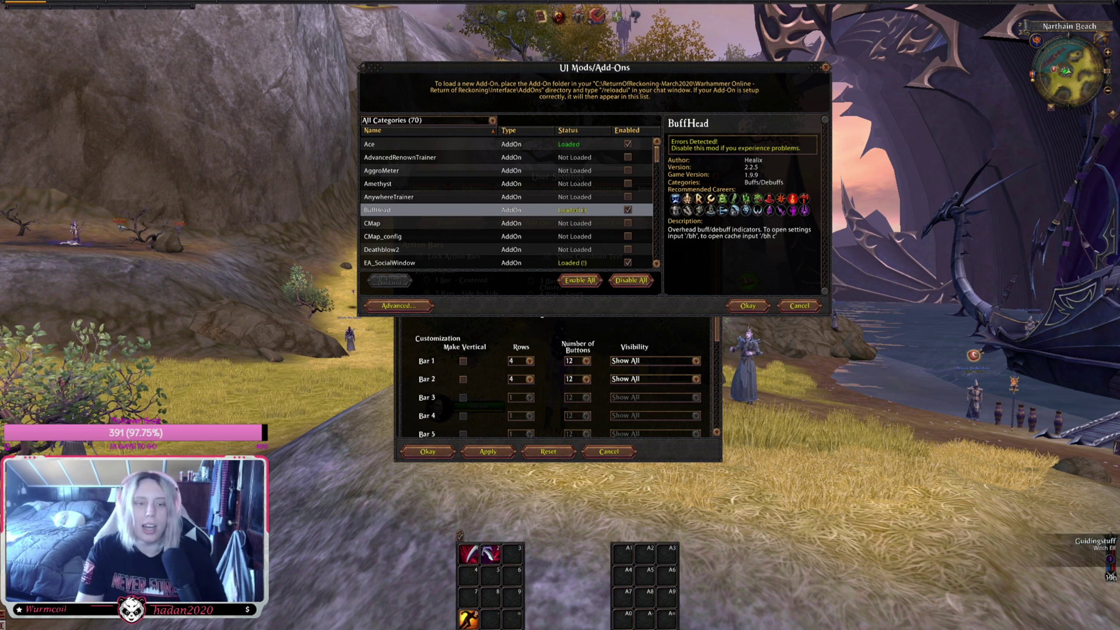
{"action": "left_click", "coordinate": [718, 325]}
{"action": "left_click", "coordinate": [718, 170]}
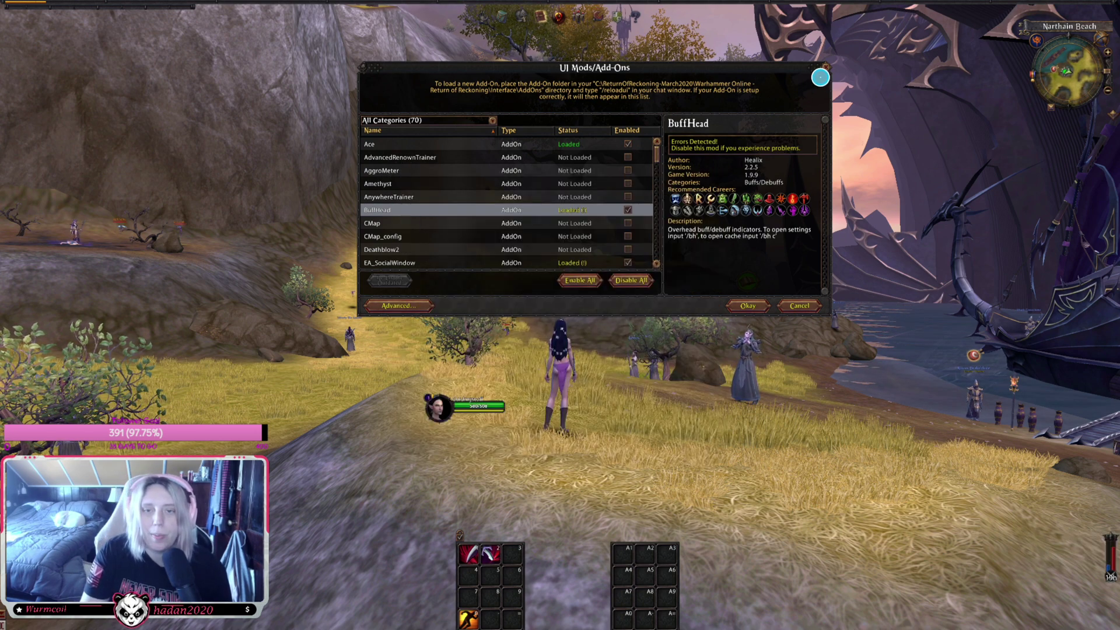
{"action": "left_click", "coordinate": [826, 66]}
{"action": "type", "text": "/"}
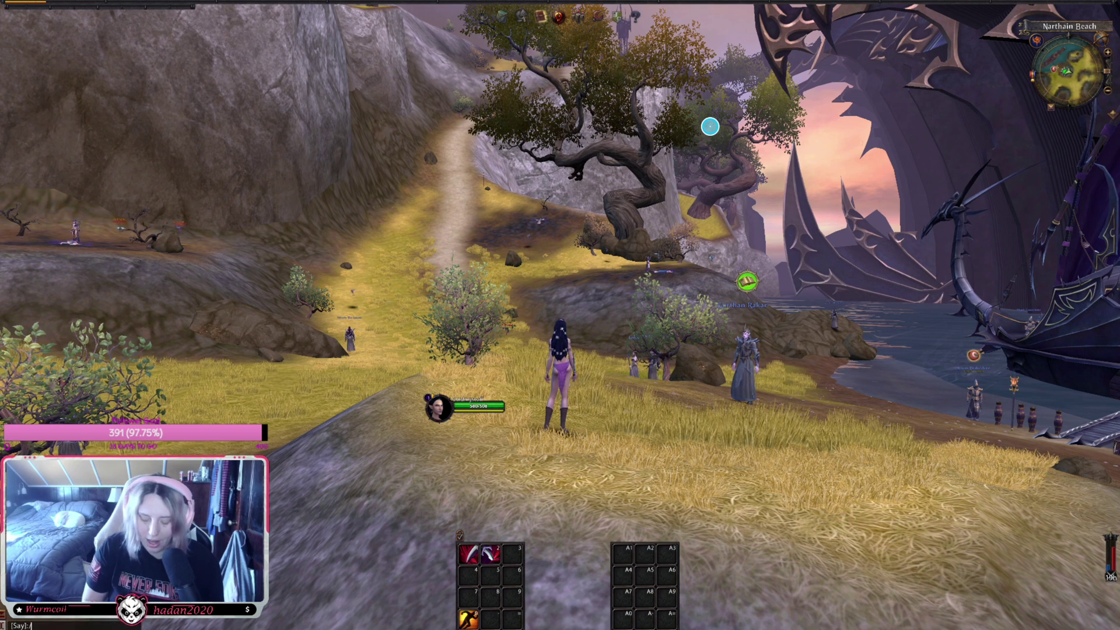
{"action": "type", "text": "buffhead"}
Open BuffHead Options and view the General and Friendly tracker settings.
{"action": "key", "text": "Return"}
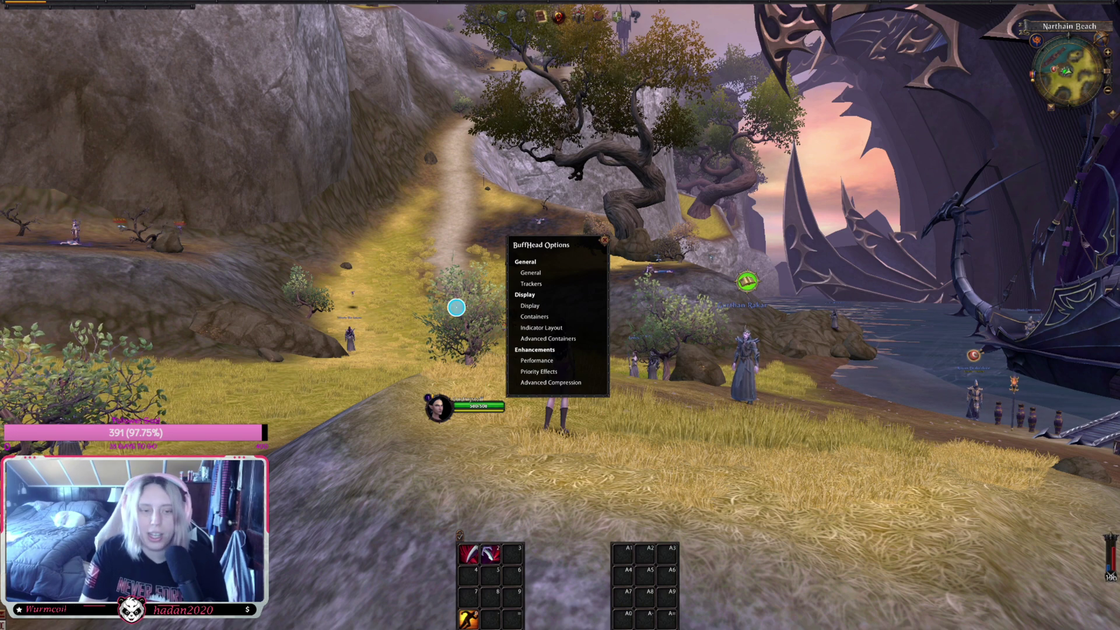
{"action": "left_click", "coordinate": [565, 277]}
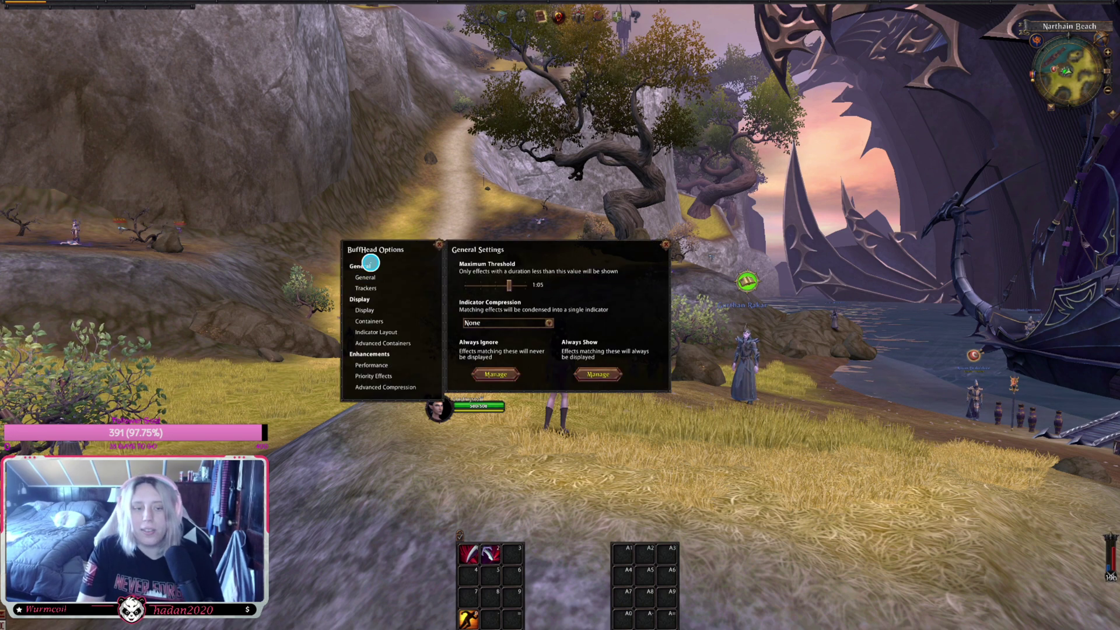
{"action": "left_click", "coordinate": [401, 290]}
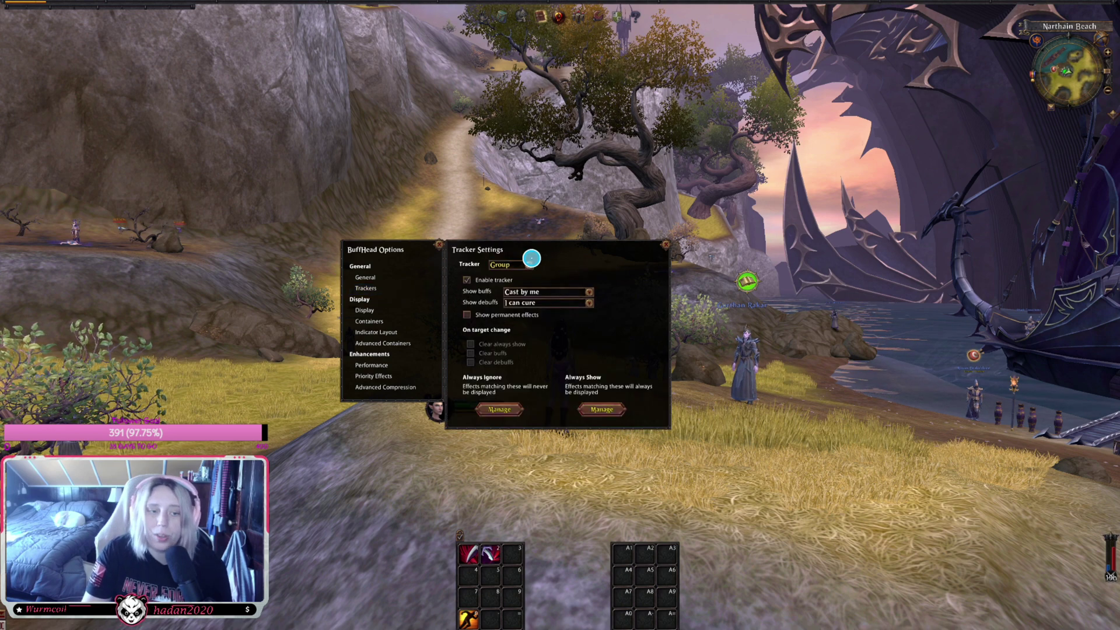
{"action": "left_click", "coordinate": [517, 265]}
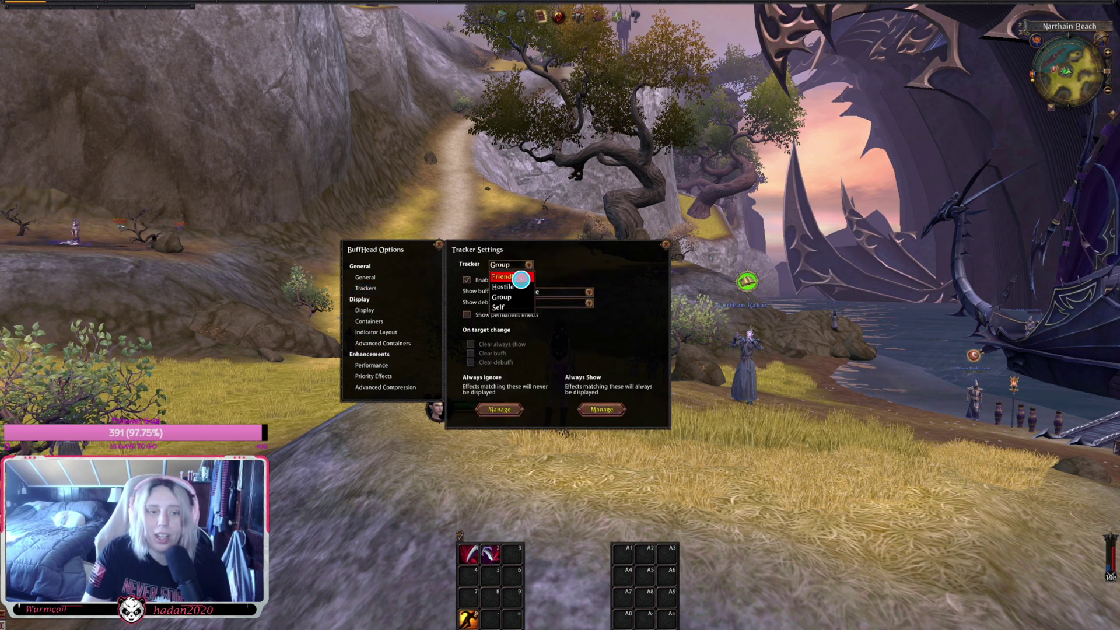
{"action": "left_click", "coordinate": [521, 278]}
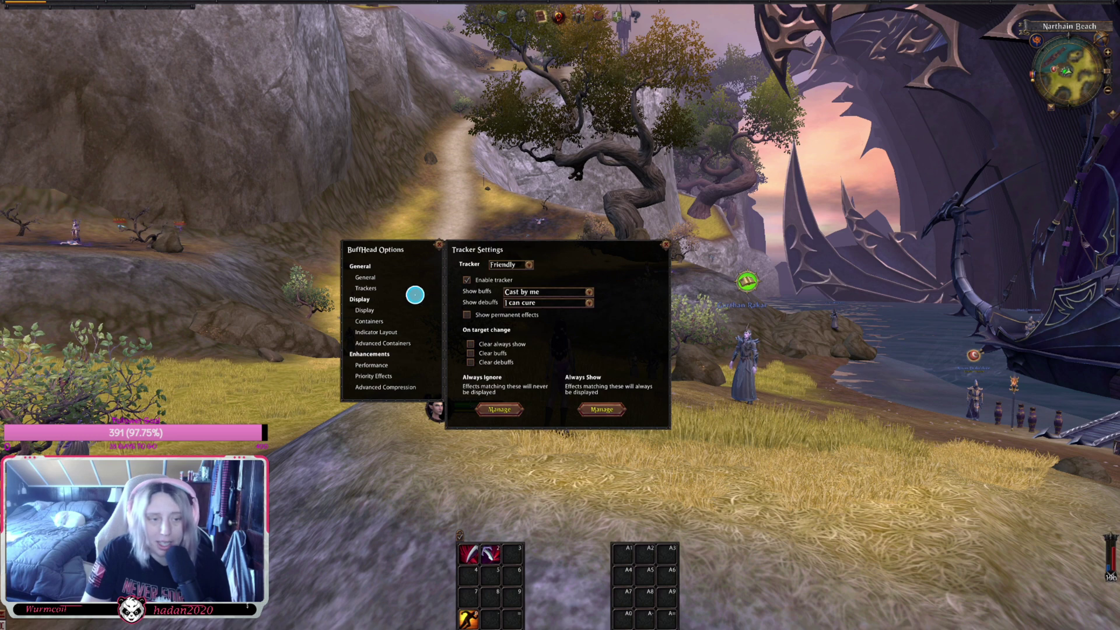
Review Display, Indicator Layout and Container settings (10 columns, 1 row), then close.
{"action": "left_click", "coordinate": [397, 309]}
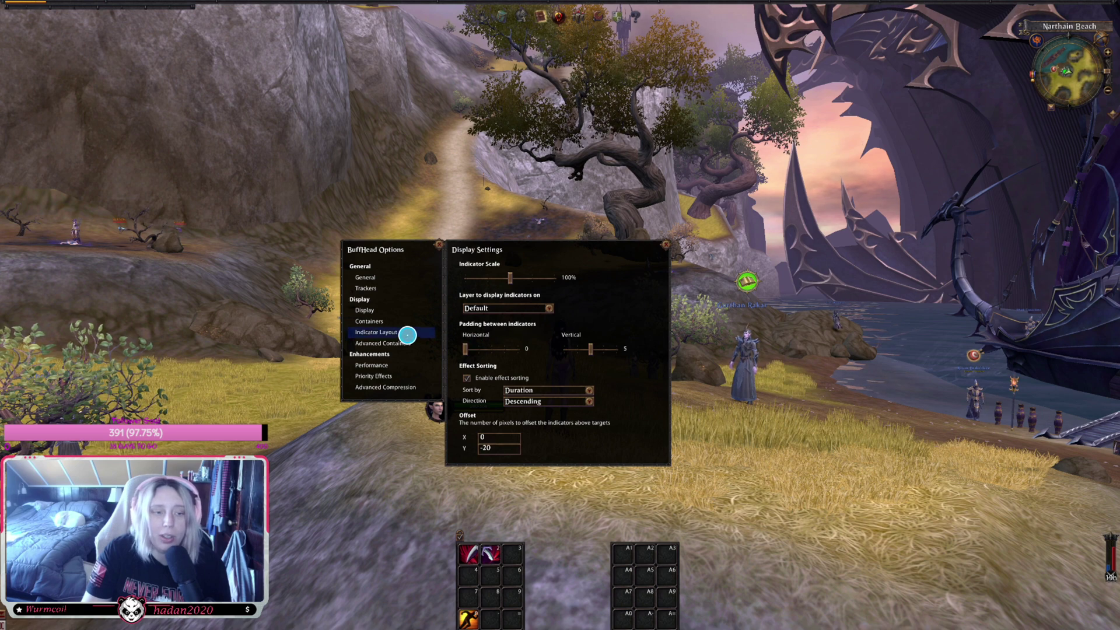
{"action": "left_click", "coordinate": [406, 333]}
{"action": "left_click", "coordinate": [401, 321]}
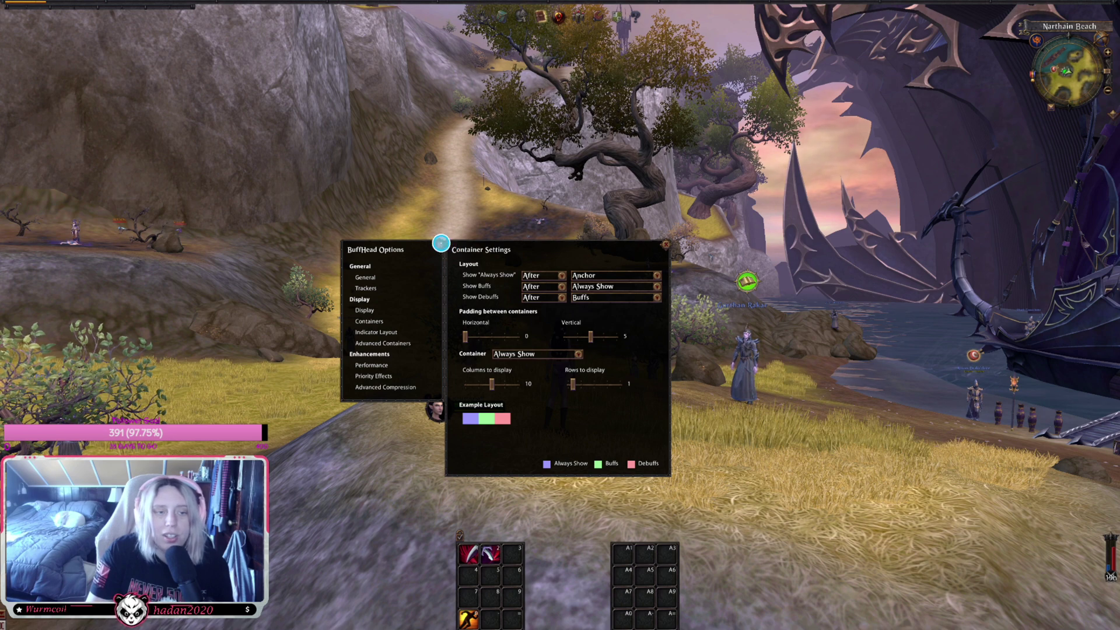
{"action": "key", "text": "Escape"}
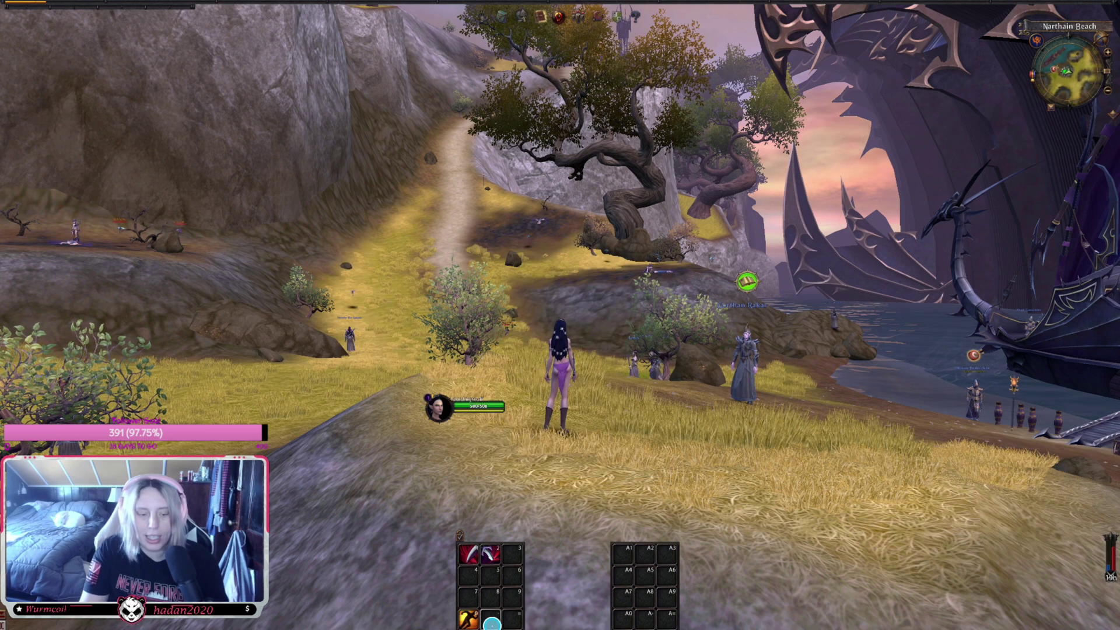
Use Flee and run, turning the camera toward the docked ships and Gorthan Rakar.
{"action": "left_click", "coordinate": [468, 619]}
{"action": "key", "text": "a"}
{"action": "key", "text": "d"}
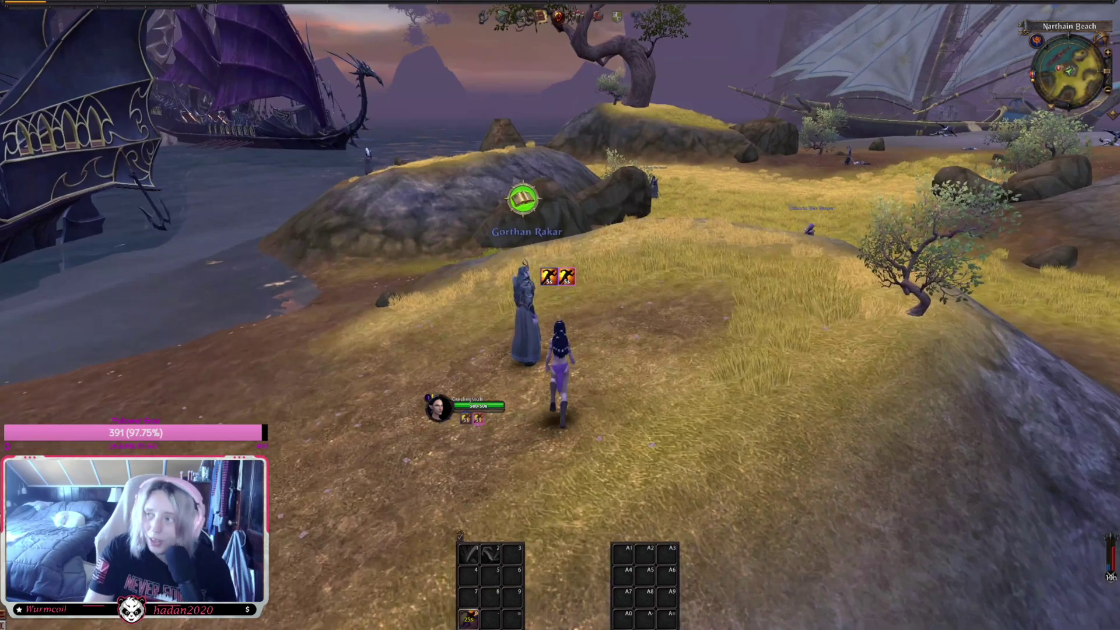
{"action": "key", "text": "a"}
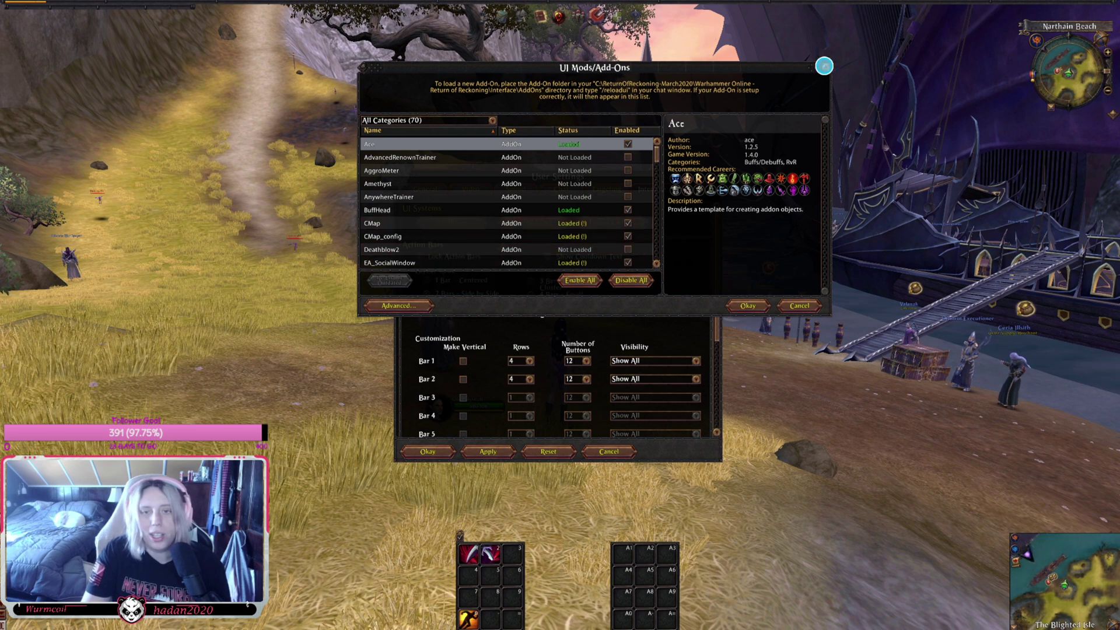
In the Layout Editor, move the custom map to bottom centre with Action Bar #2 beside it.
{"action": "left_click", "coordinate": [824, 66]}
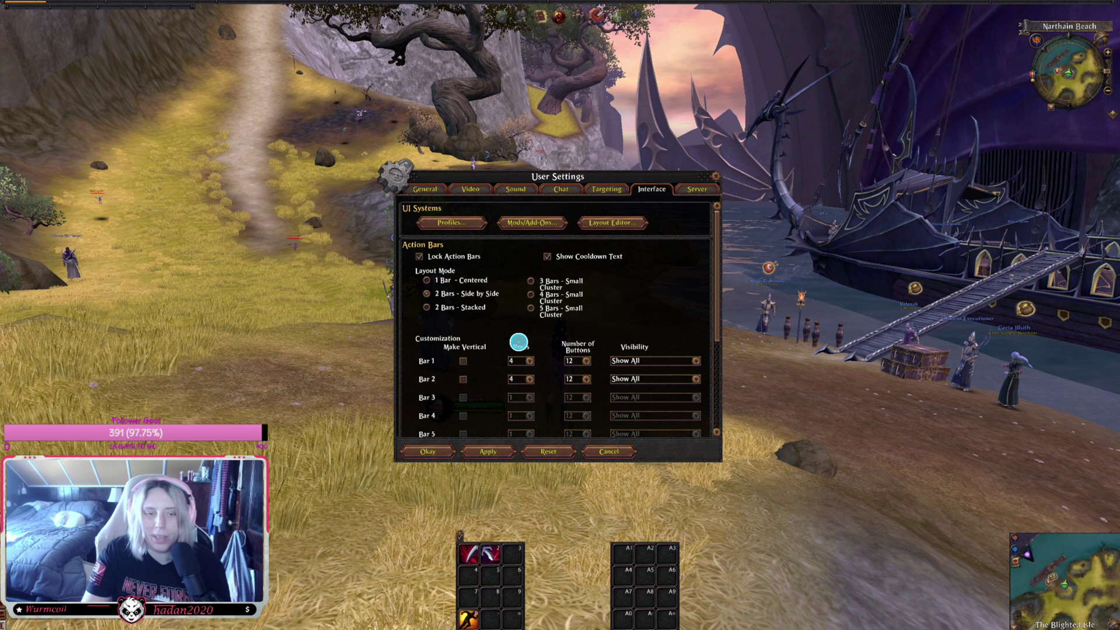
{"action": "left_click", "coordinate": [617, 221]}
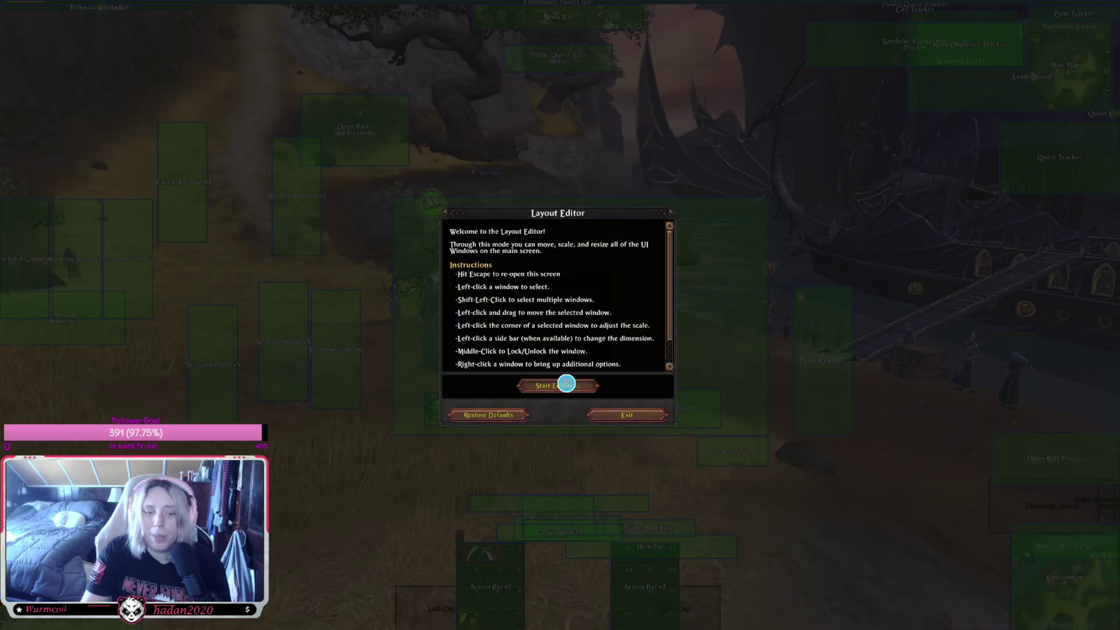
{"action": "left_click", "coordinate": [566, 383]}
{"action": "left_click_drag", "start_coordinate": [1065, 577], "coordinate": [550, 584]}
{"action": "mouse_move", "coordinate": [654, 591]}
{"action": "left_mouse_down"}
{"action": "mouse_move", "coordinate": [551, 590]}
{"action": "mouse_move", "coordinate": [659, 606]}
{"action": "left_mouse_up"}
Hide the Mini-Map, then exit the Layout Editor and save the layout.
{"action": "left_click", "coordinate": [1062, 55]}
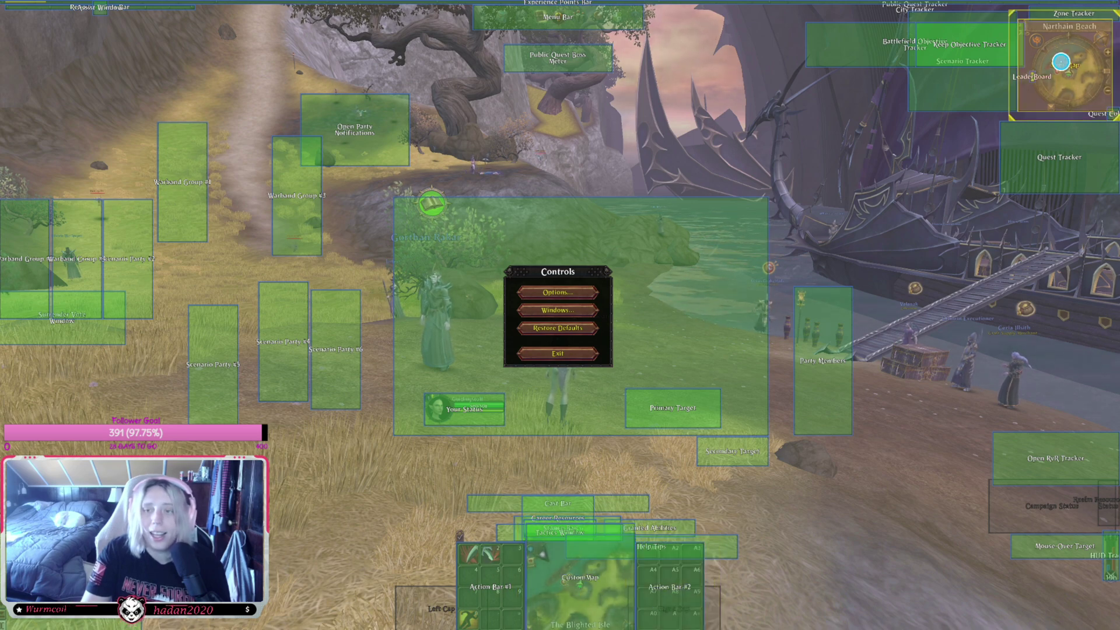
{"action": "right_click", "coordinate": [1055, 72]}
{"action": "left_click", "coordinate": [1056, 110]}
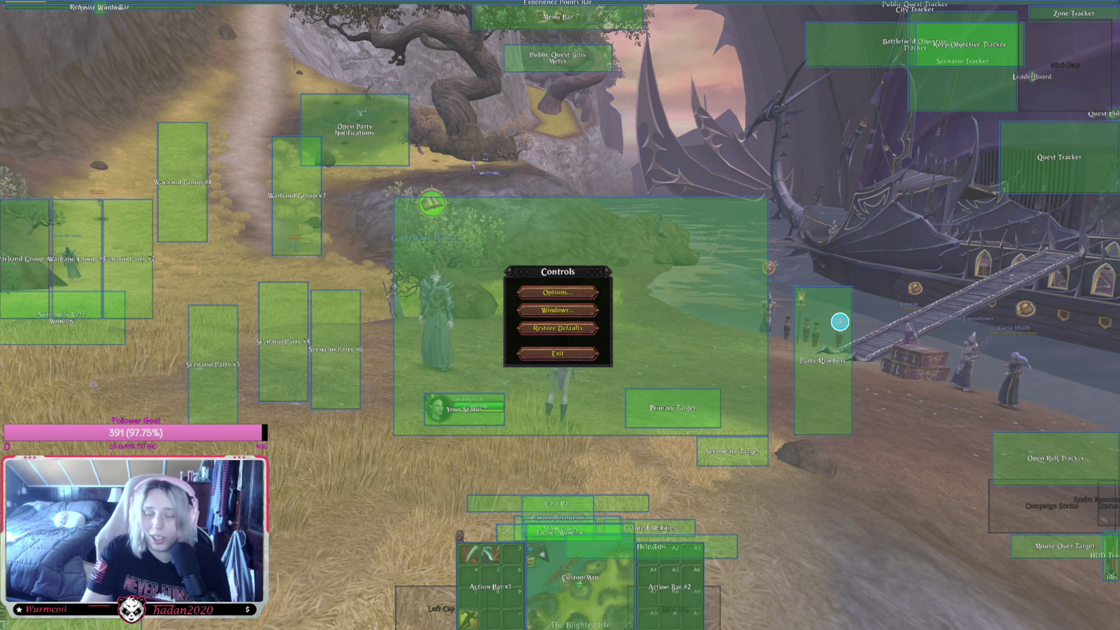
{"action": "left_click", "coordinate": [574, 352]}
{"action": "left_click", "coordinate": [518, 335]}
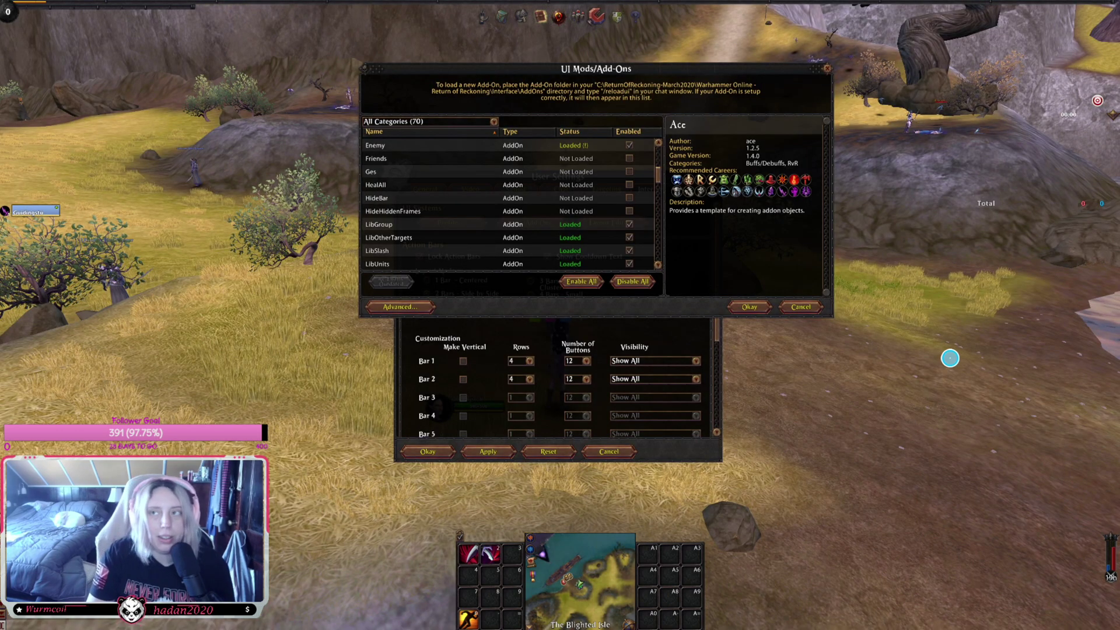
Keep the Enemy add-on selected, confirm with Okay and close User Settings.
{"action": "left_click", "coordinate": [441, 146]}
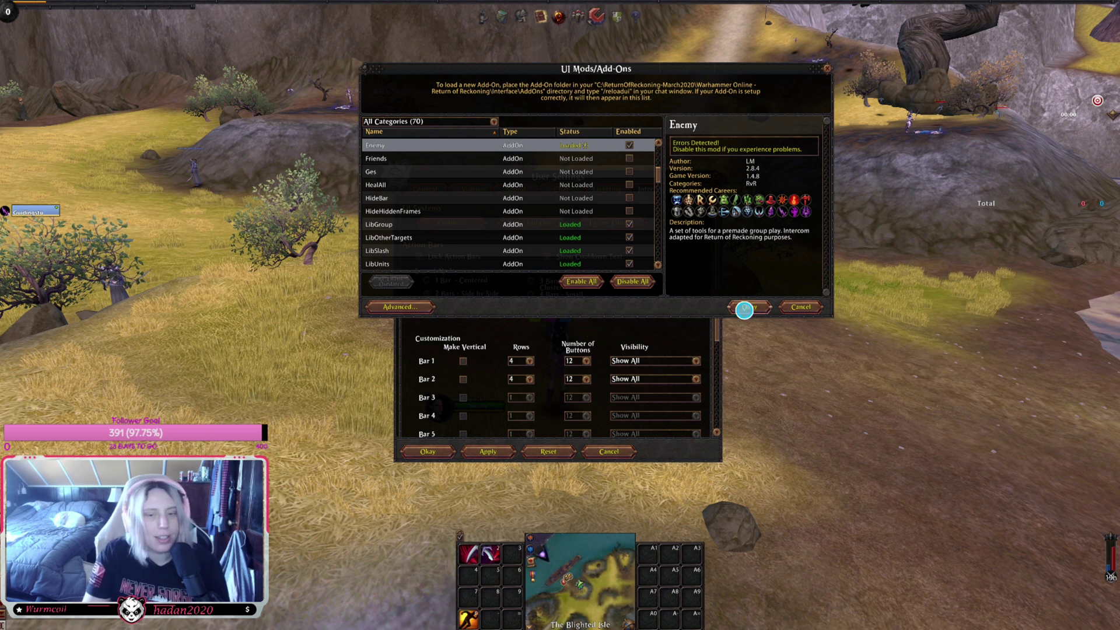
{"action": "left_click", "coordinate": [746, 306]}
{"action": "left_click", "coordinate": [716, 176]}
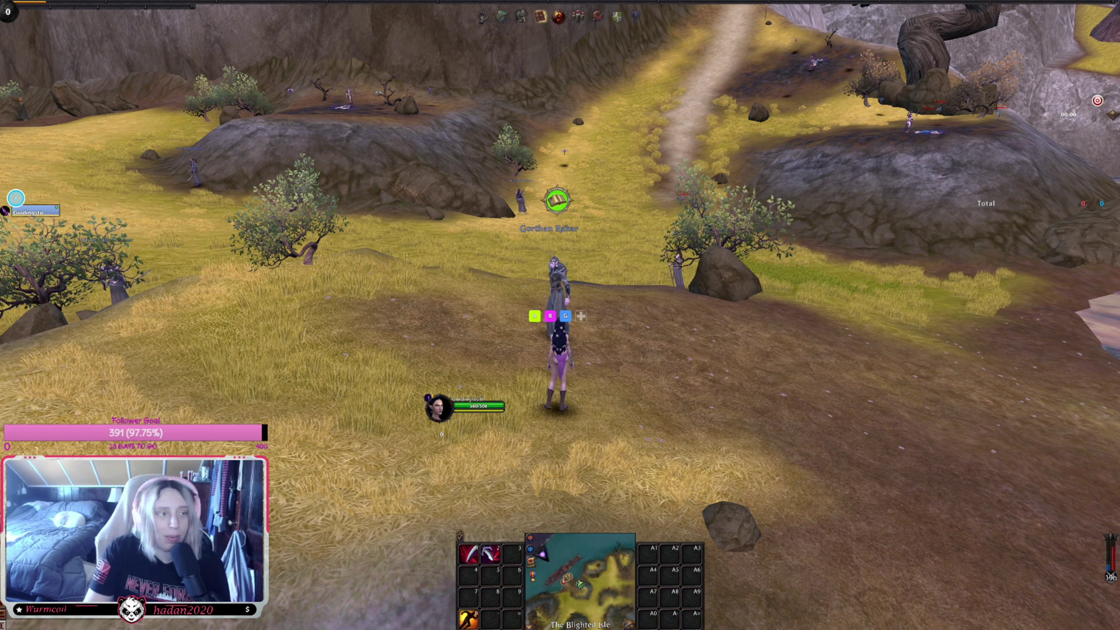
Target yourself, drag the party member frame beside the character and the mark bar right of the action bars.
{"action": "left_click", "coordinate": [6, 213]}
{"action": "left_click_drag", "start_coordinate": [5, 209], "coordinate": [441, 270]}
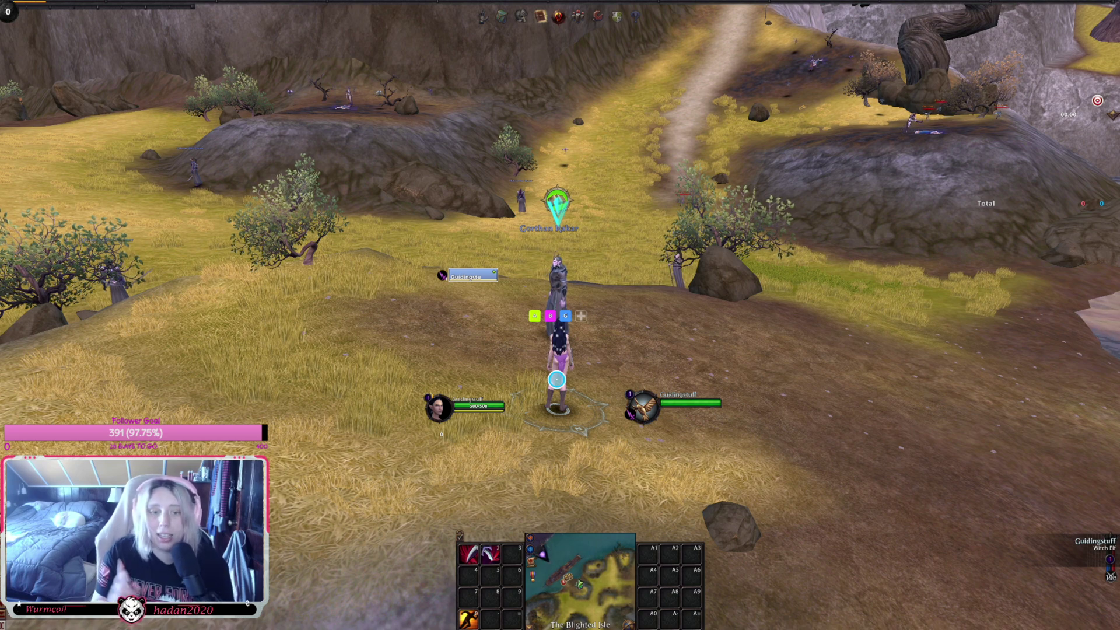
{"action": "mouse_move", "coordinate": [565, 310]}
{"action": "left_mouse_down"}
{"action": "mouse_move", "coordinate": [666, 311]}
{"action": "mouse_move", "coordinate": [838, 457]}
{"action": "mouse_move", "coordinate": [803, 578]}
{"action": "mouse_move", "coordinate": [772, 590]}
{"action": "left_mouse_up"}
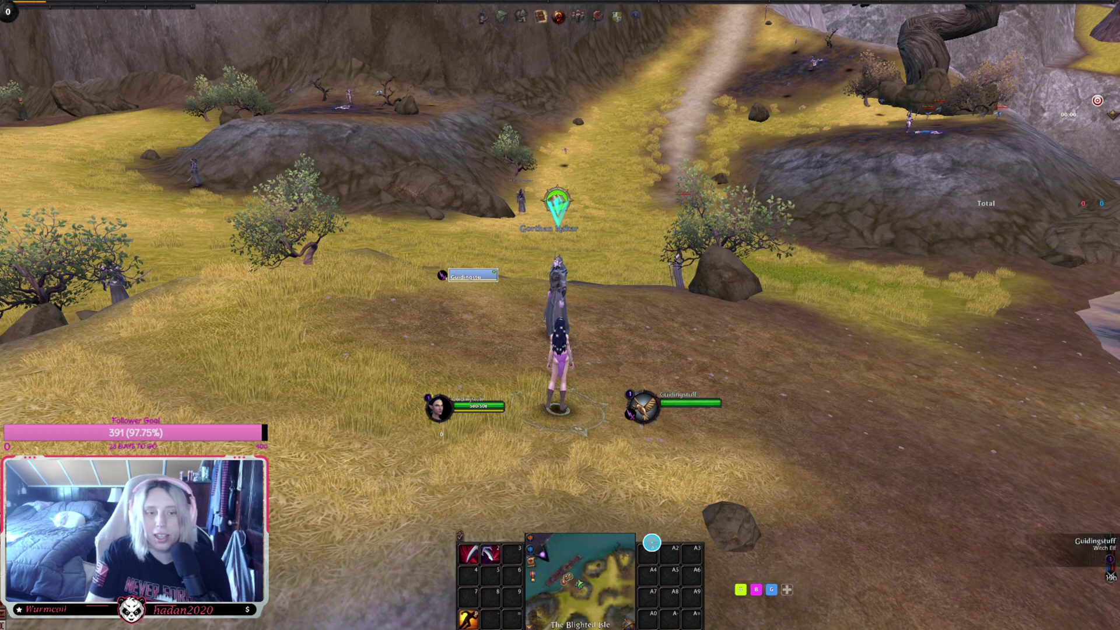
Open and close the Edit mark template window, then turn the camera around the character.
{"action": "left_click", "coordinate": [787, 590]}
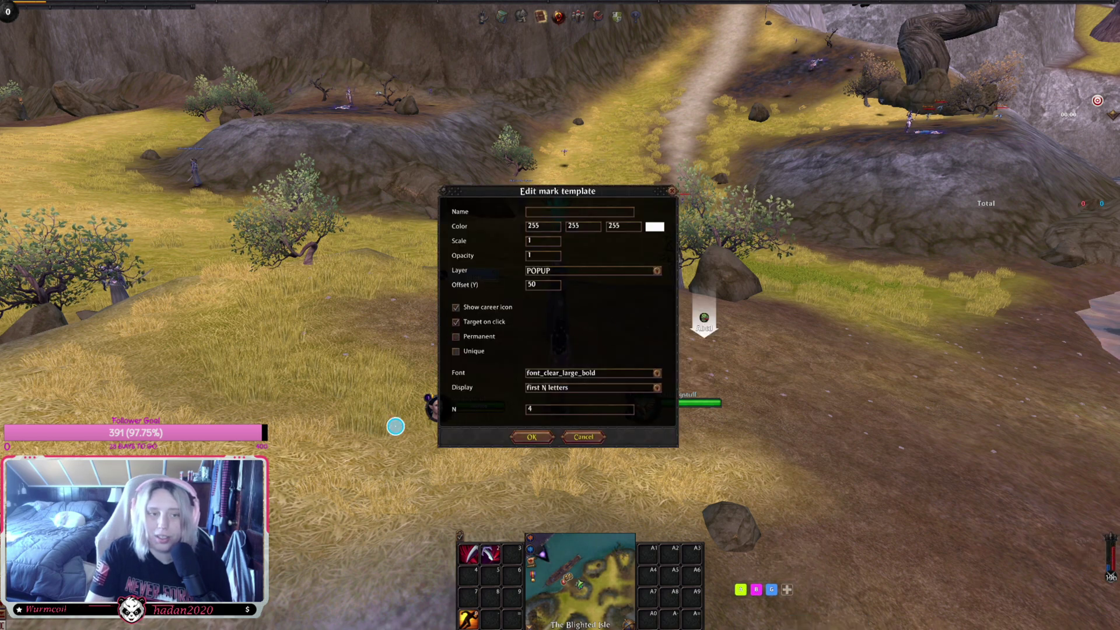
{"action": "left_click", "coordinate": [672, 190]}
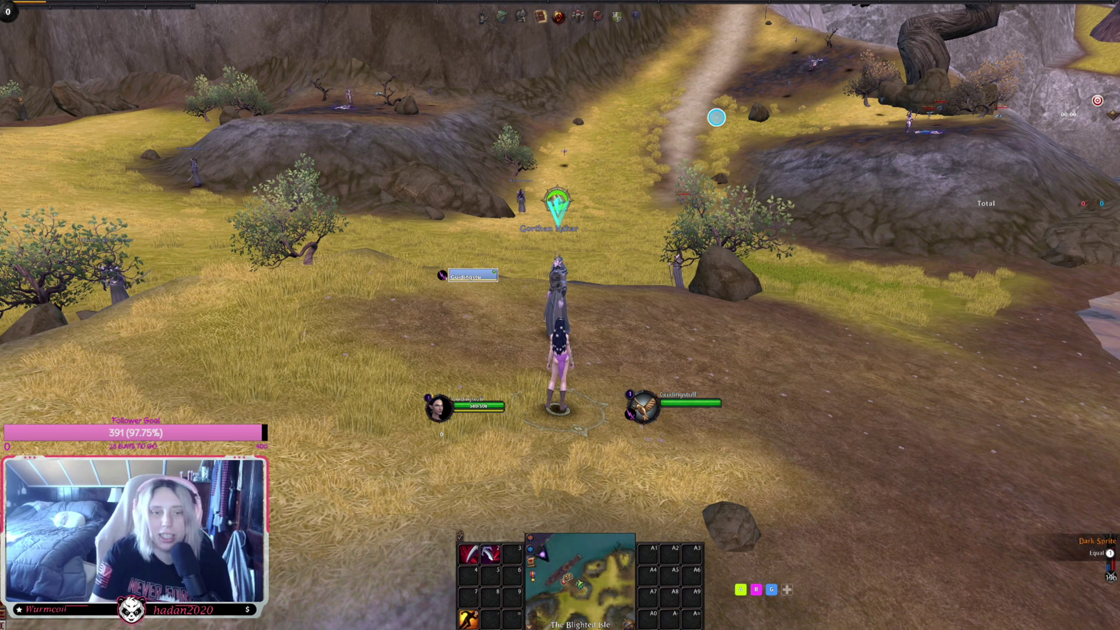
{"action": "left_click_drag", "start_coordinate": [687, 131], "coordinate": [783, 544]}
Mark the War Reaper with A, then B, then G, and bring up the Enemy add-on menu.
{"action": "left_click", "coordinate": [739, 590]}
{"action": "left_click_drag", "start_coordinate": [739, 591], "coordinate": [377, 184]}
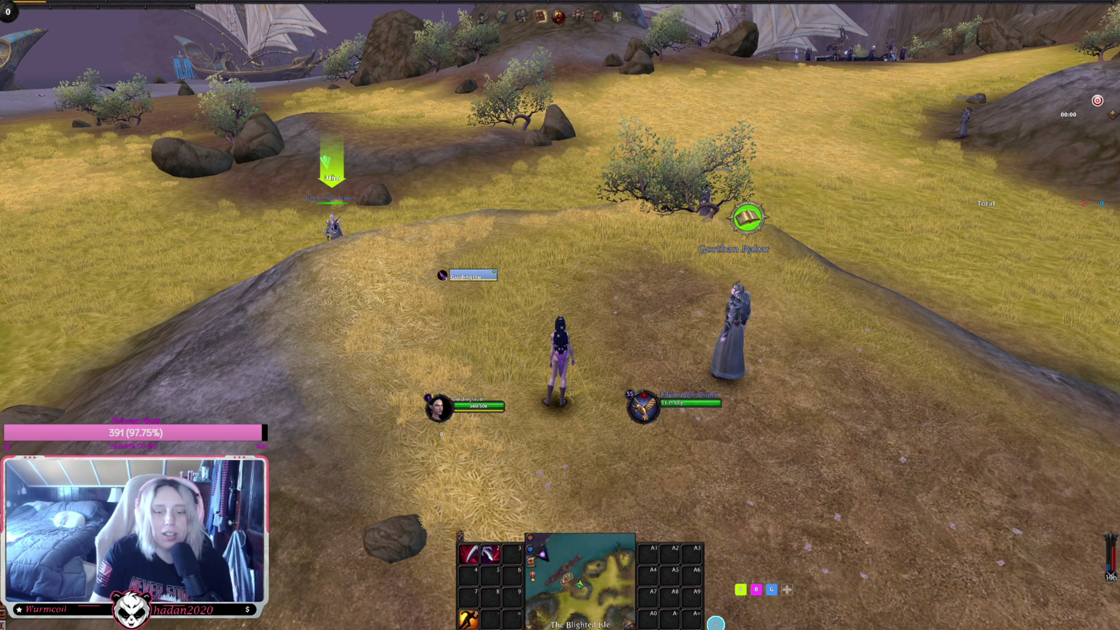
{"action": "left_click", "coordinate": [760, 593]}
{"action": "left_click", "coordinate": [771, 589]}
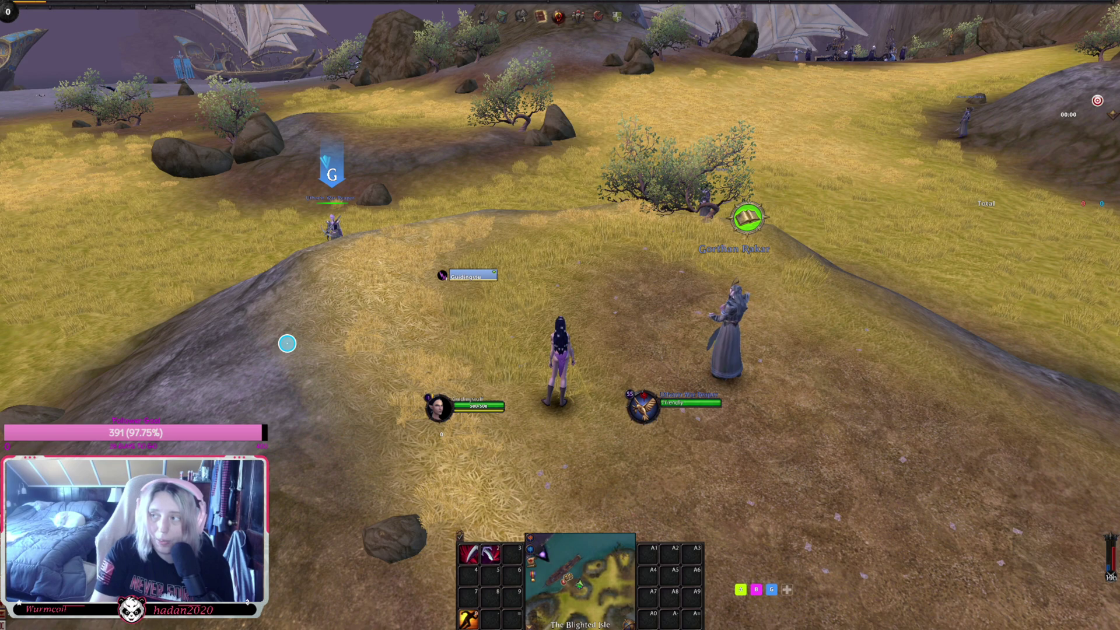
{"action": "left_click_drag", "start_coordinate": [344, 142], "coordinate": [752, 99]}
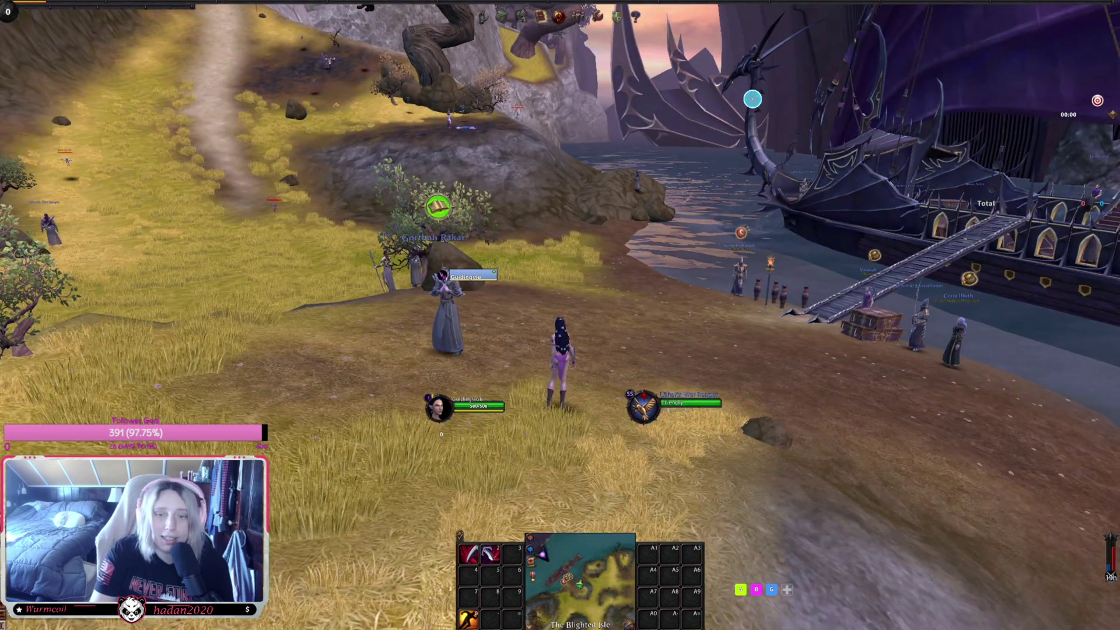
{"action": "right_click", "coordinate": [1099, 101]}
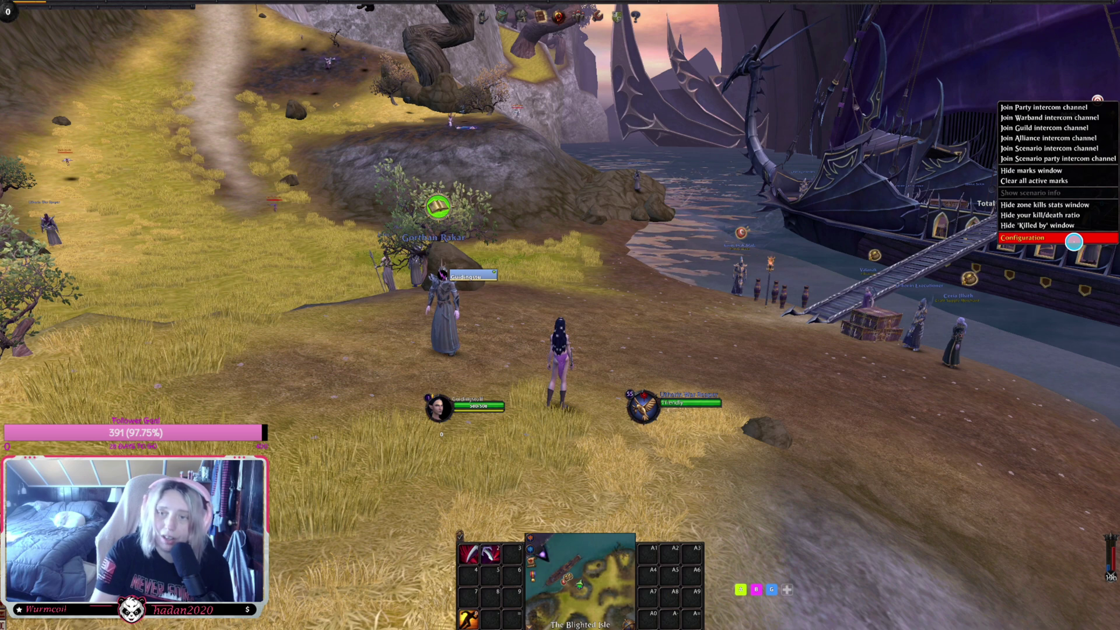
Open Enemy's Configuration and switch the Section from Assist to Killspam.
{"action": "left_click", "coordinate": [1074, 238]}
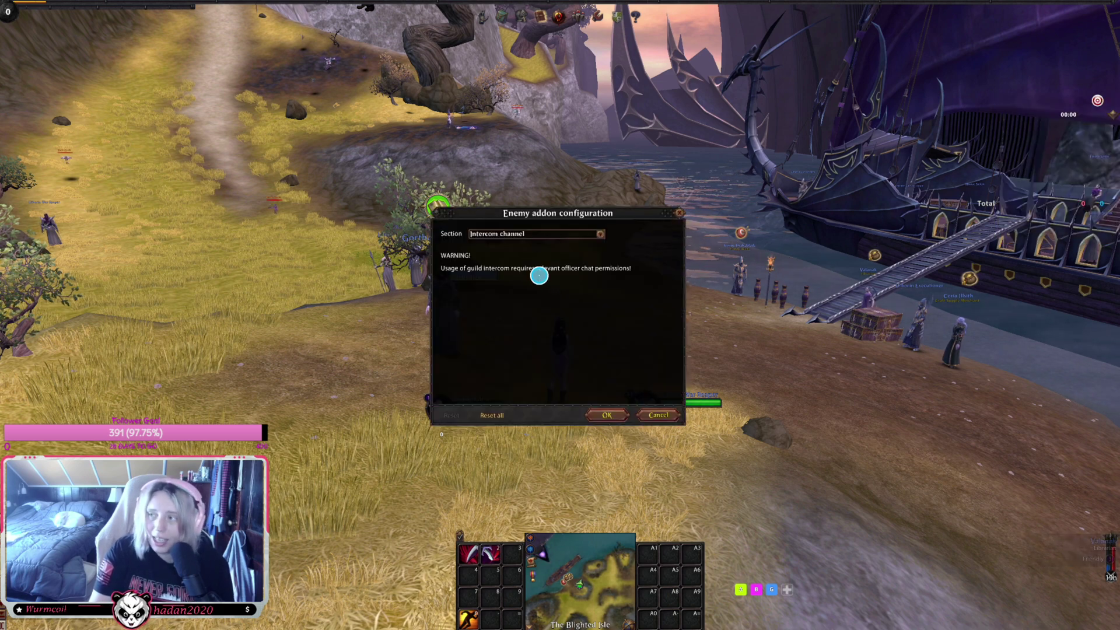
{"action": "left_click", "coordinate": [596, 231]}
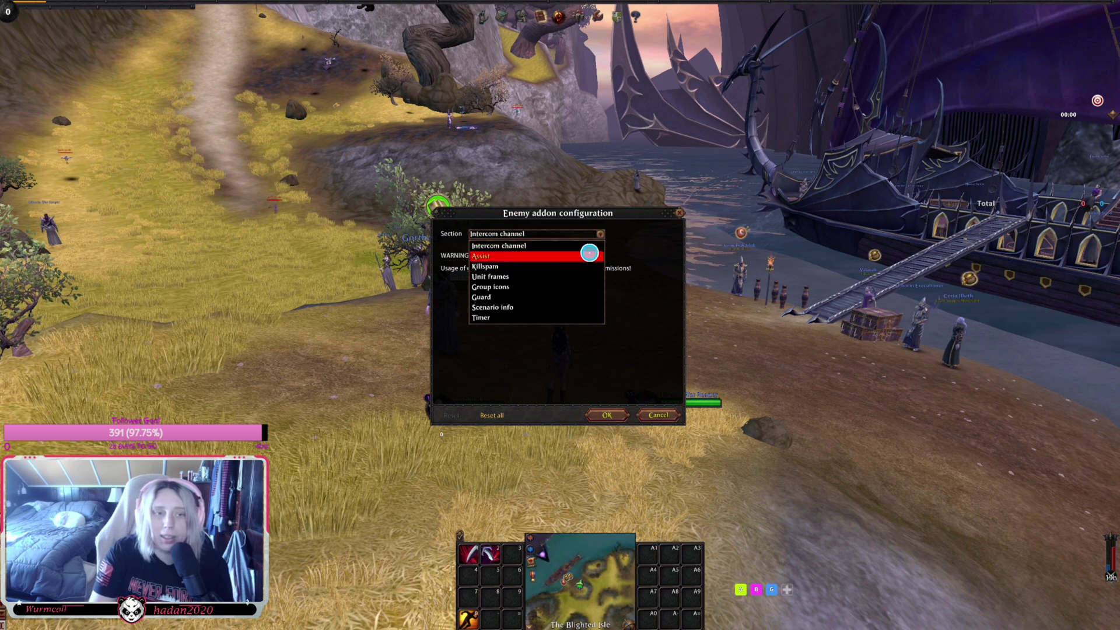
{"action": "left_click", "coordinate": [590, 255]}
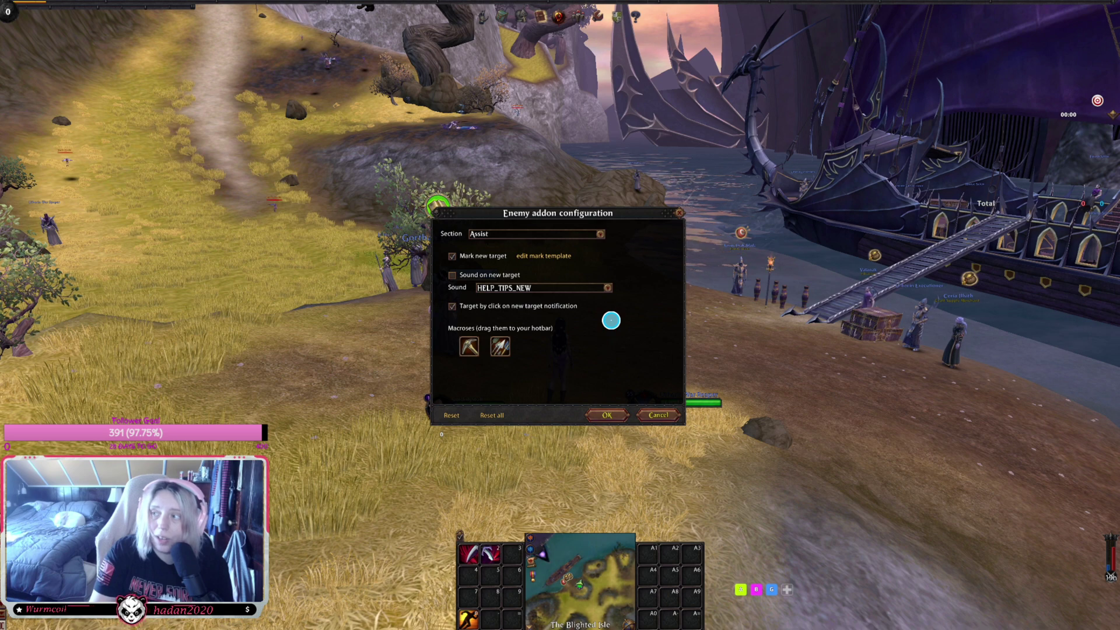
{"action": "left_click", "coordinate": [594, 233]}
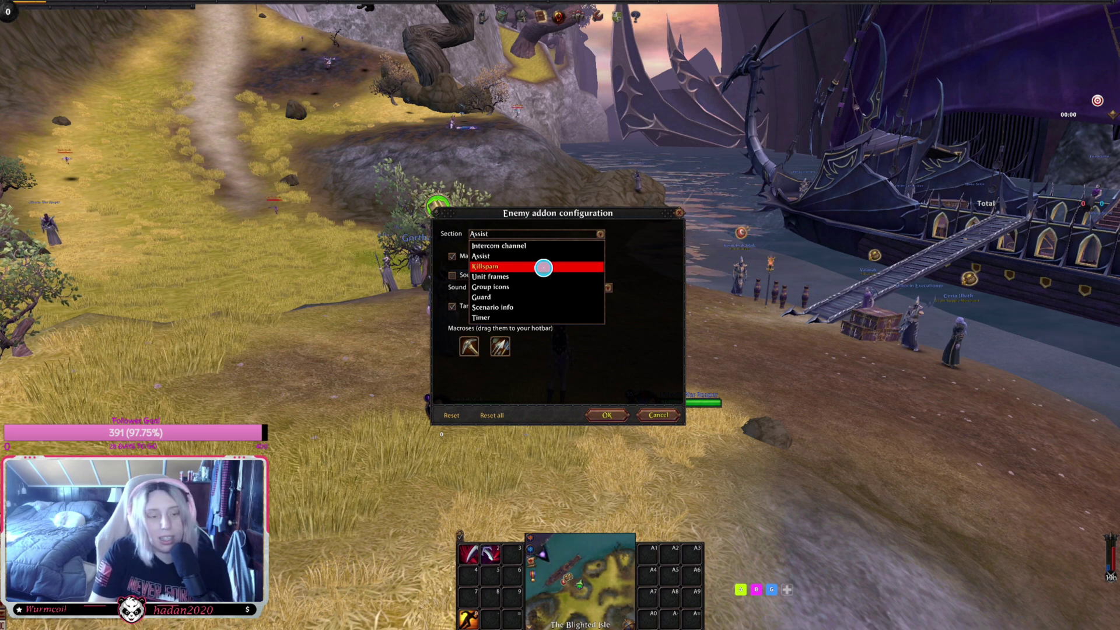
{"action": "left_click", "coordinate": [542, 267]}
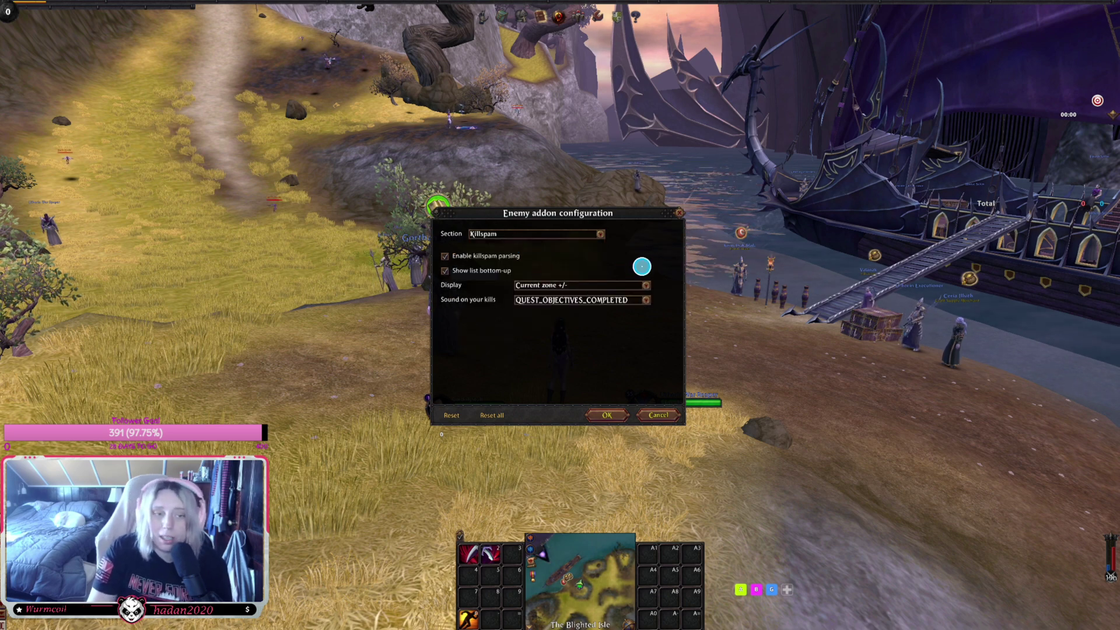